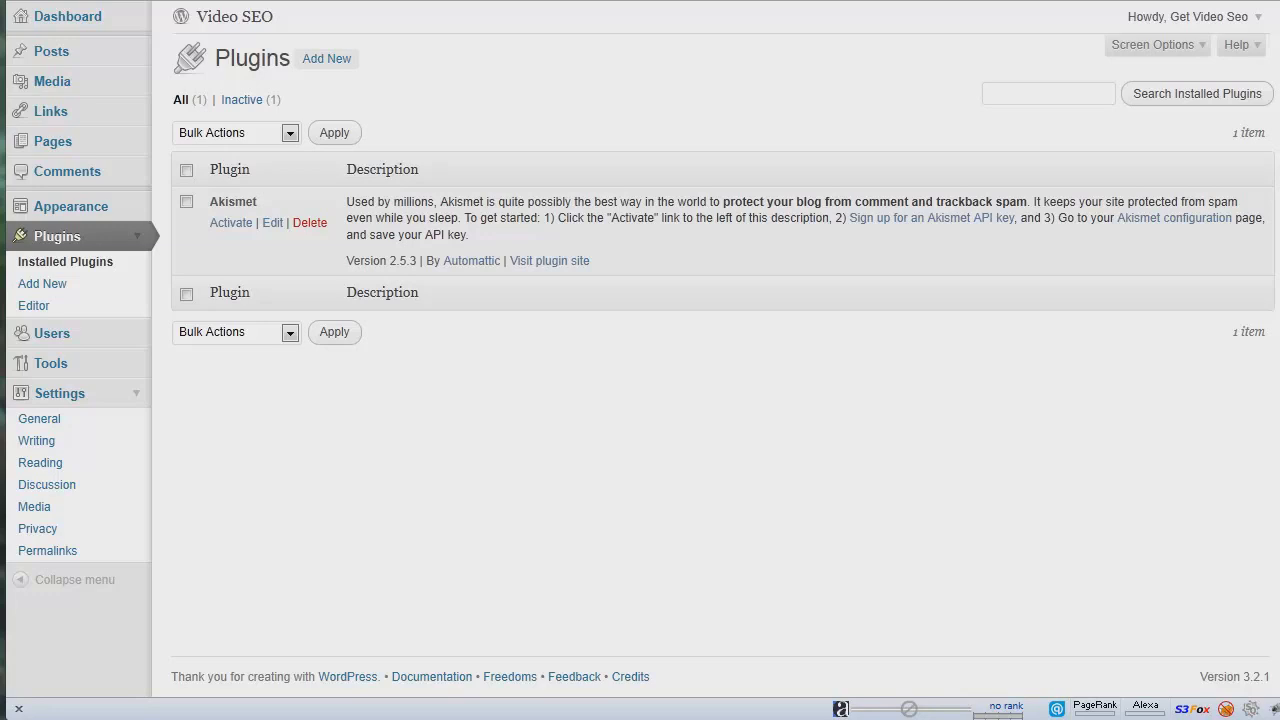
Step: Search the plugin directory for 'jwplayer' from Plugins > Add New
left_click(43, 284)
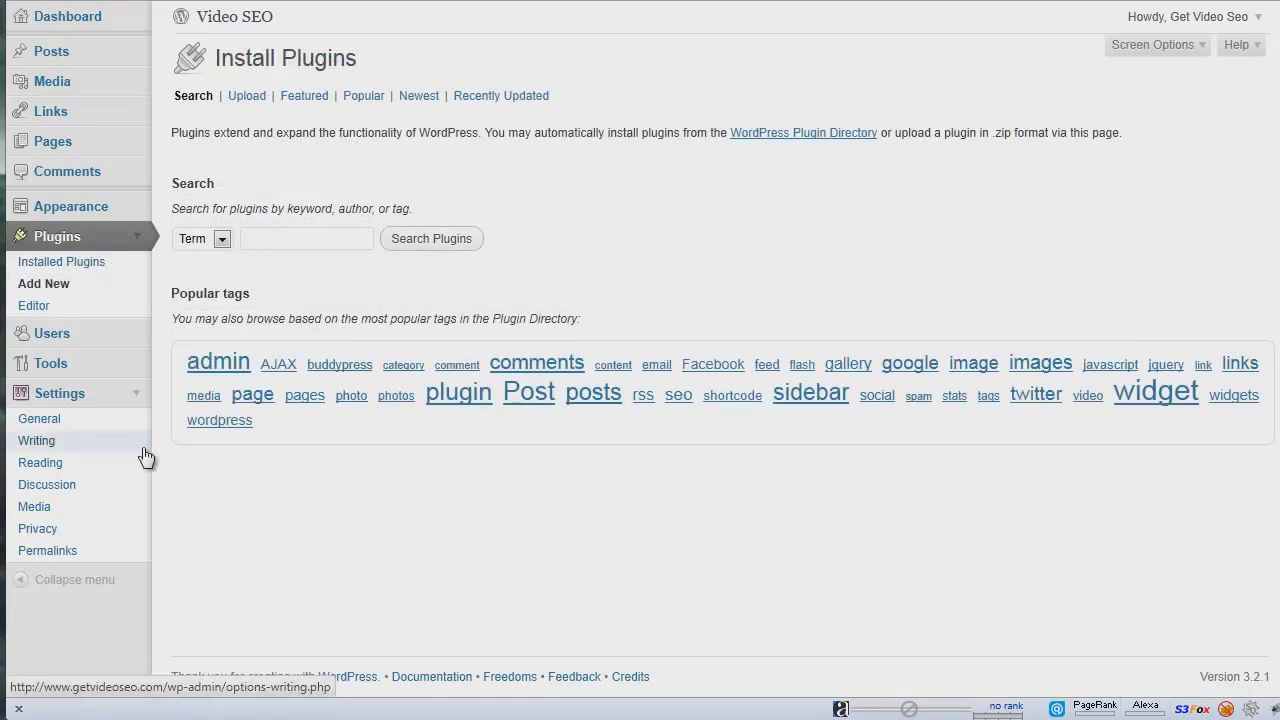
left_click(274, 238)
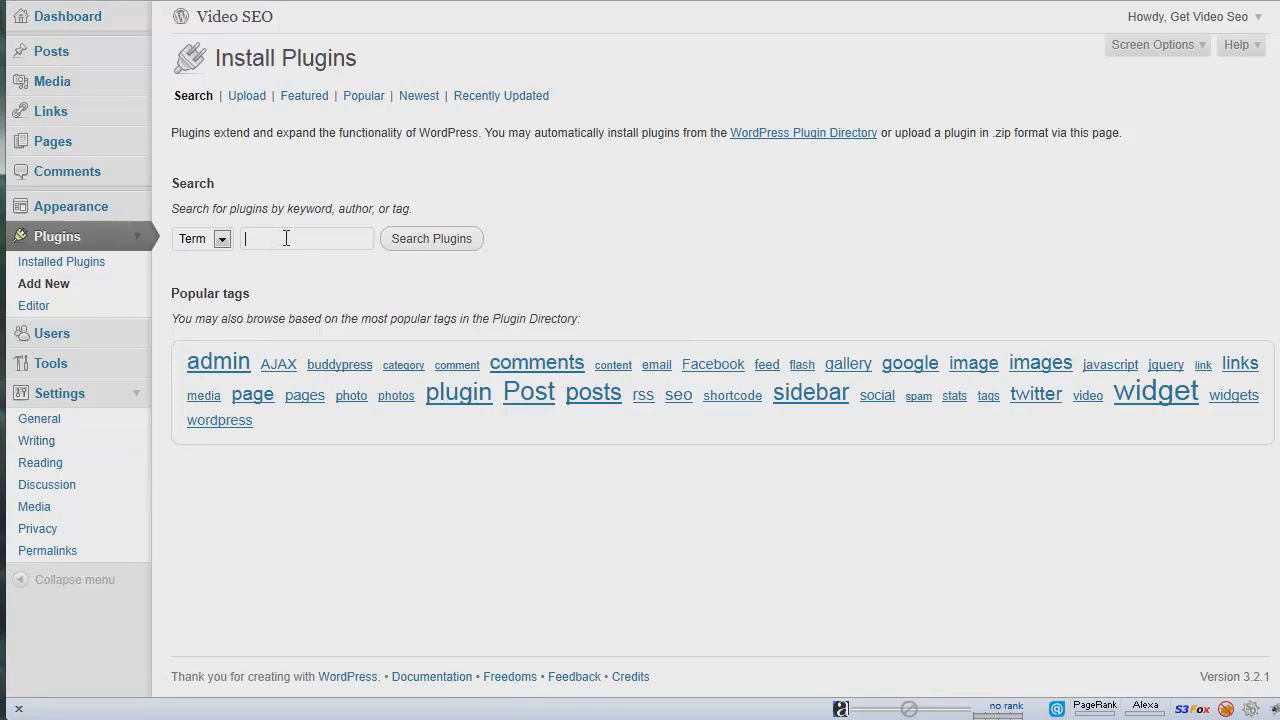
type("jw")
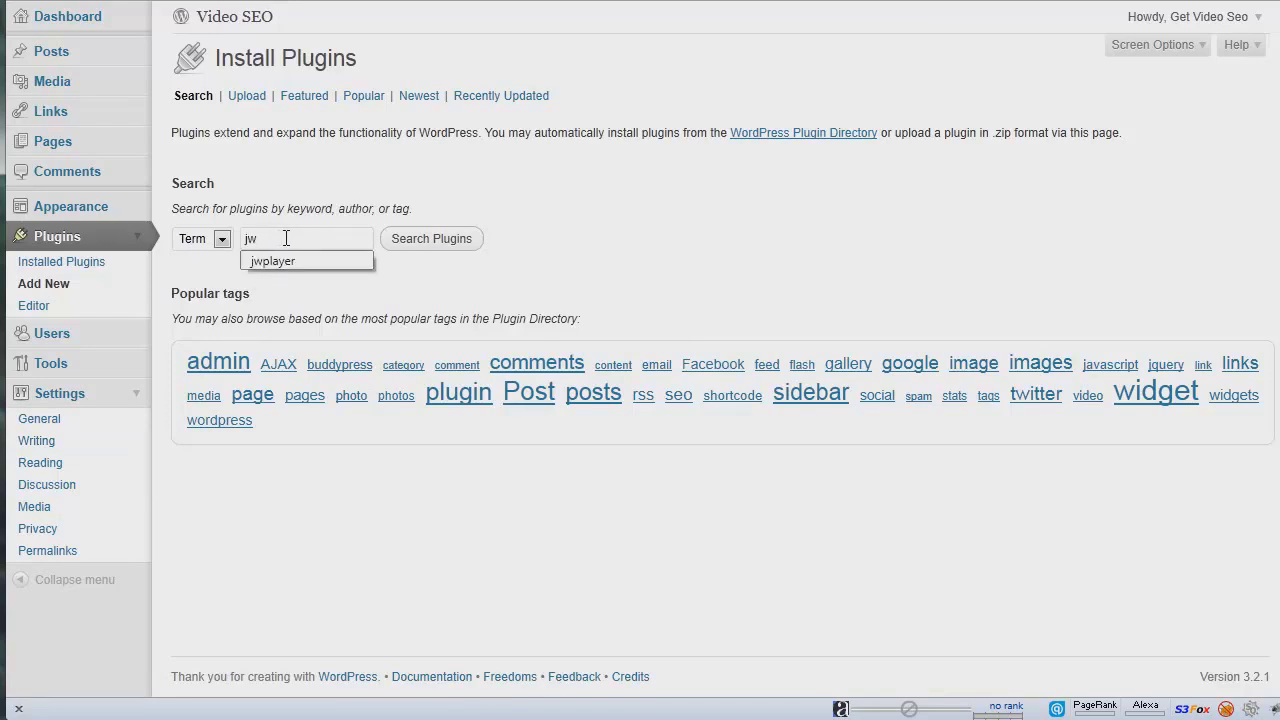
key("Down")
key("Return")
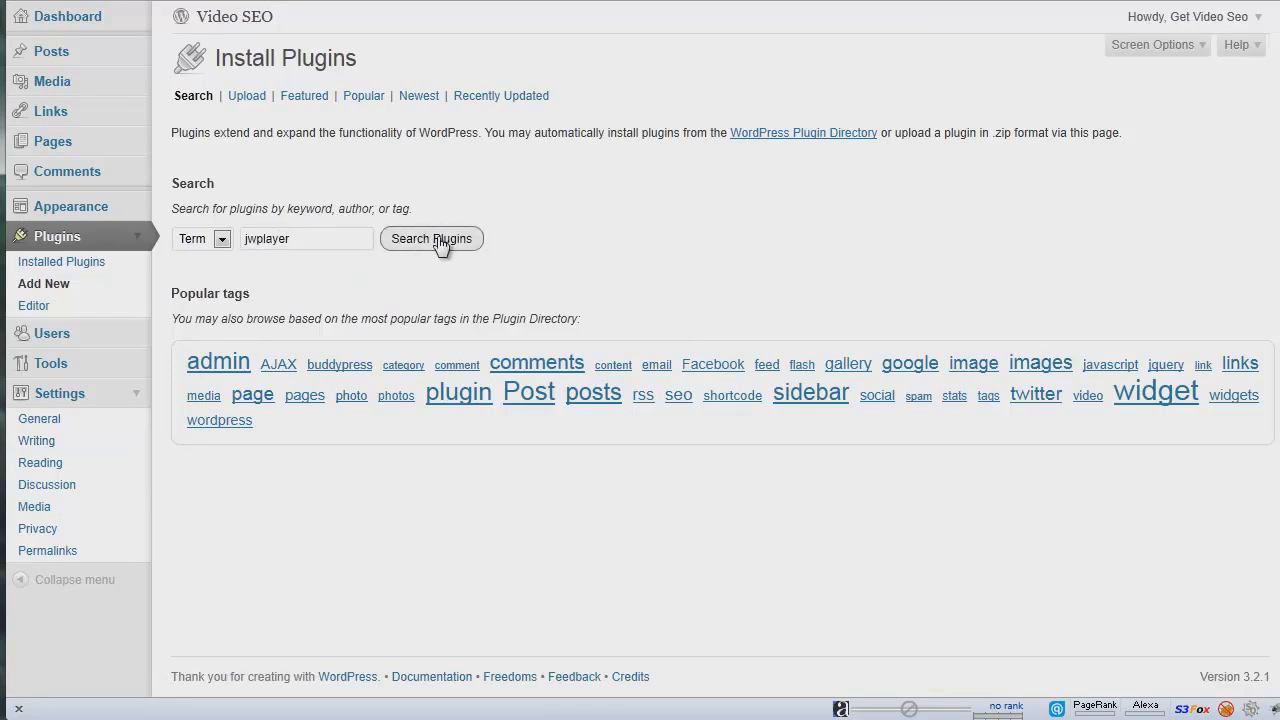
left_click(440, 242)
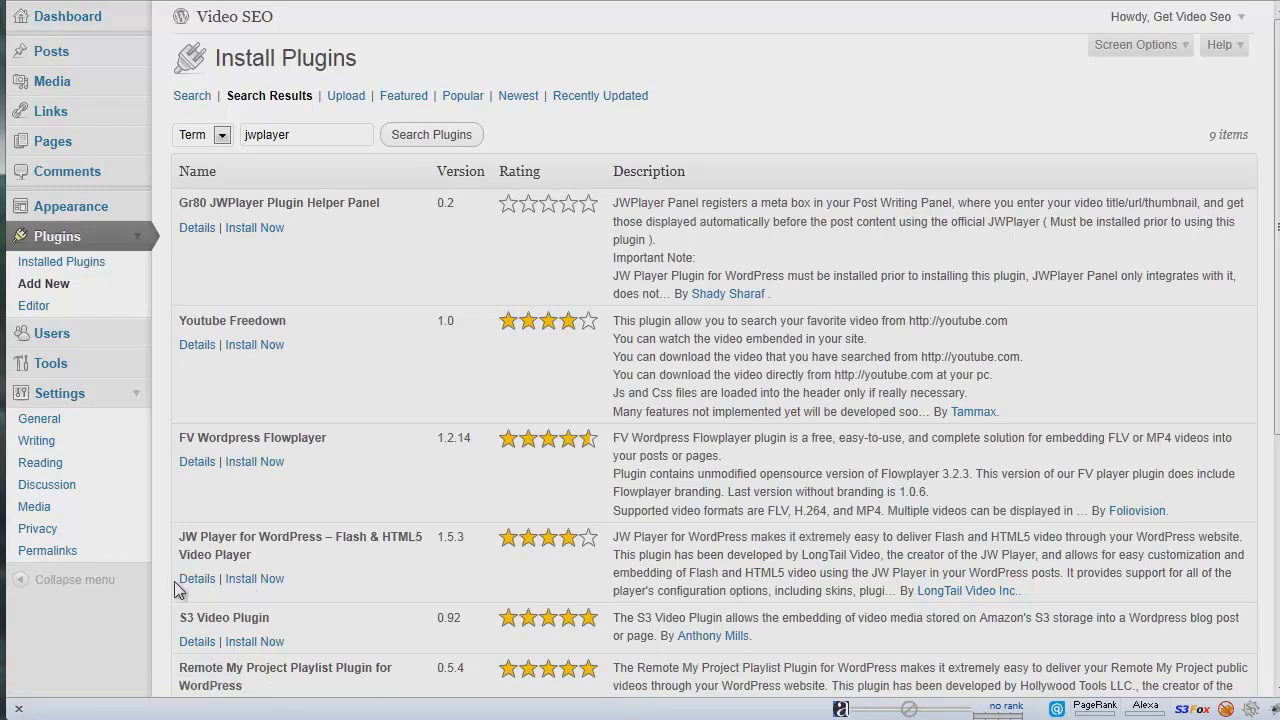
Step: Install and activate JW Player for WordPress, then go to its JW Player setup page
left_click(258, 579)
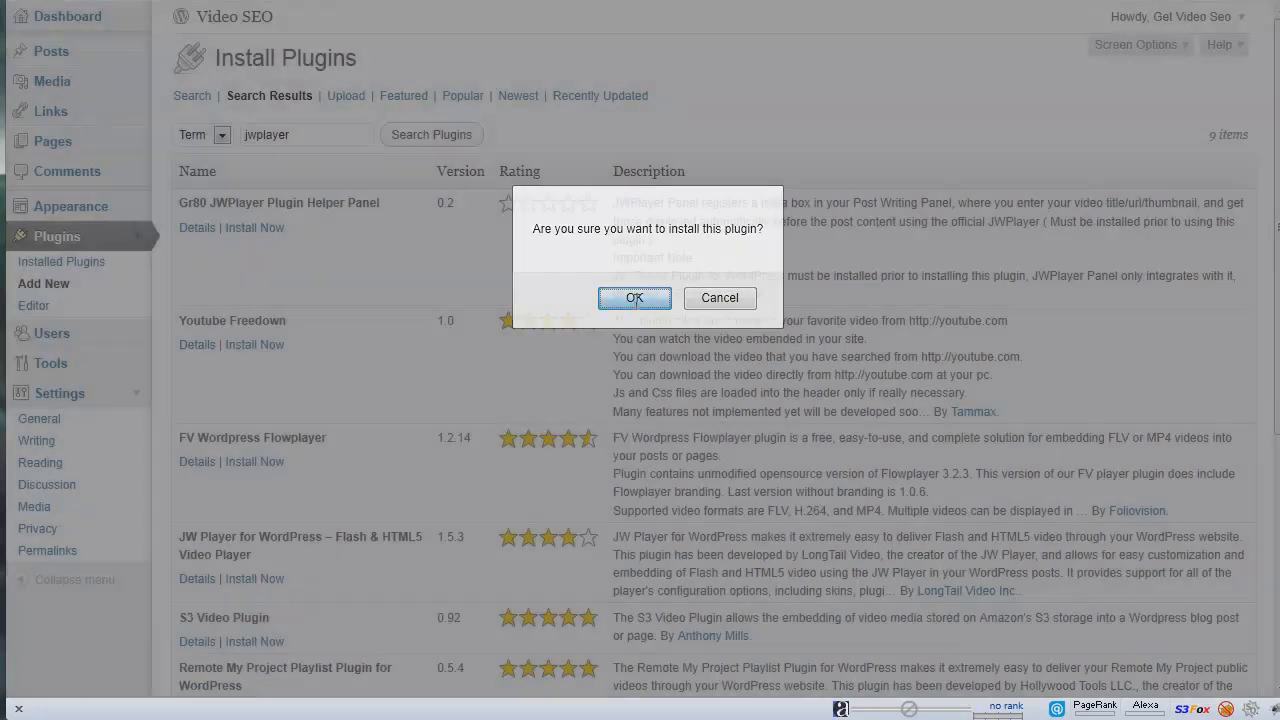
left_click(634, 298)
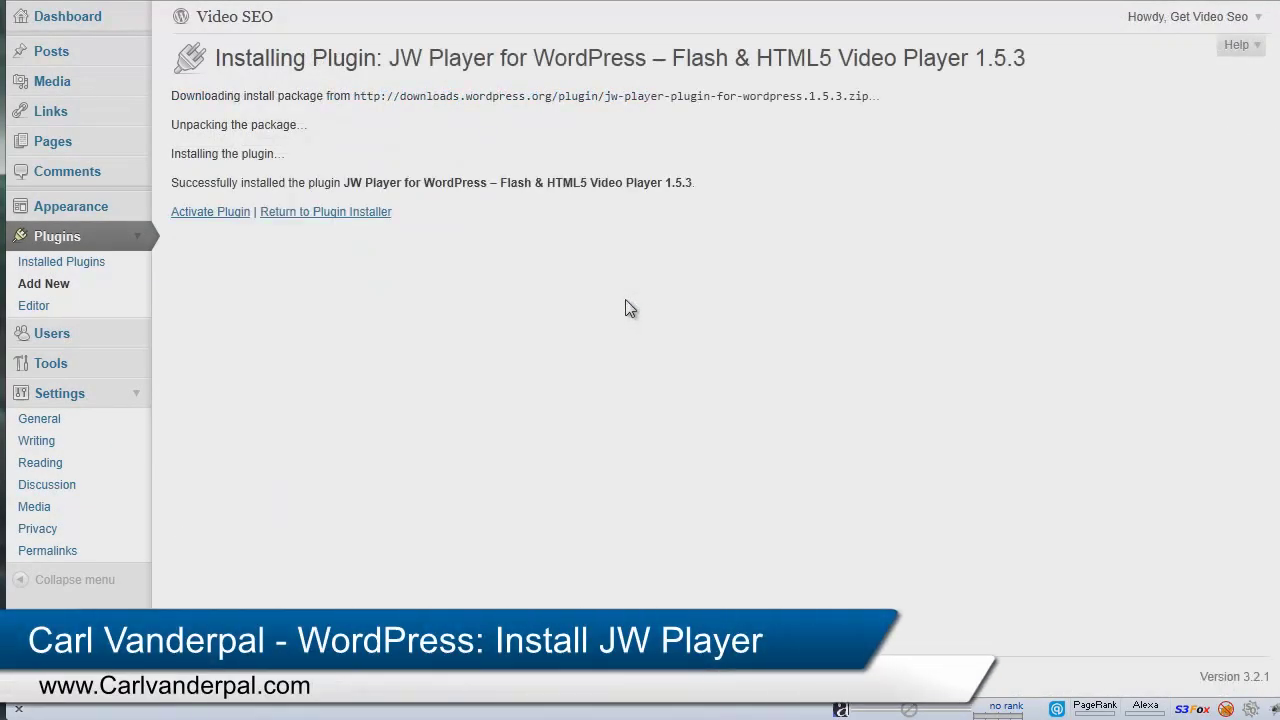
left_click(211, 212)
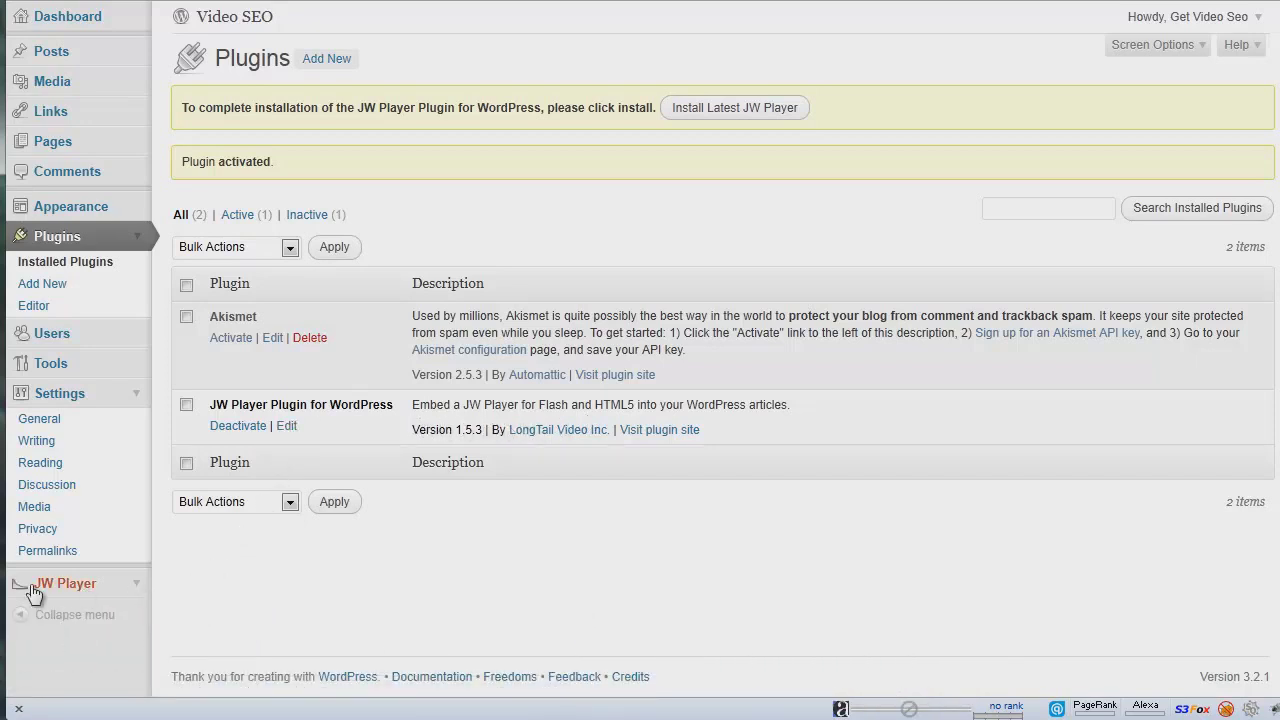
left_click(139, 593)
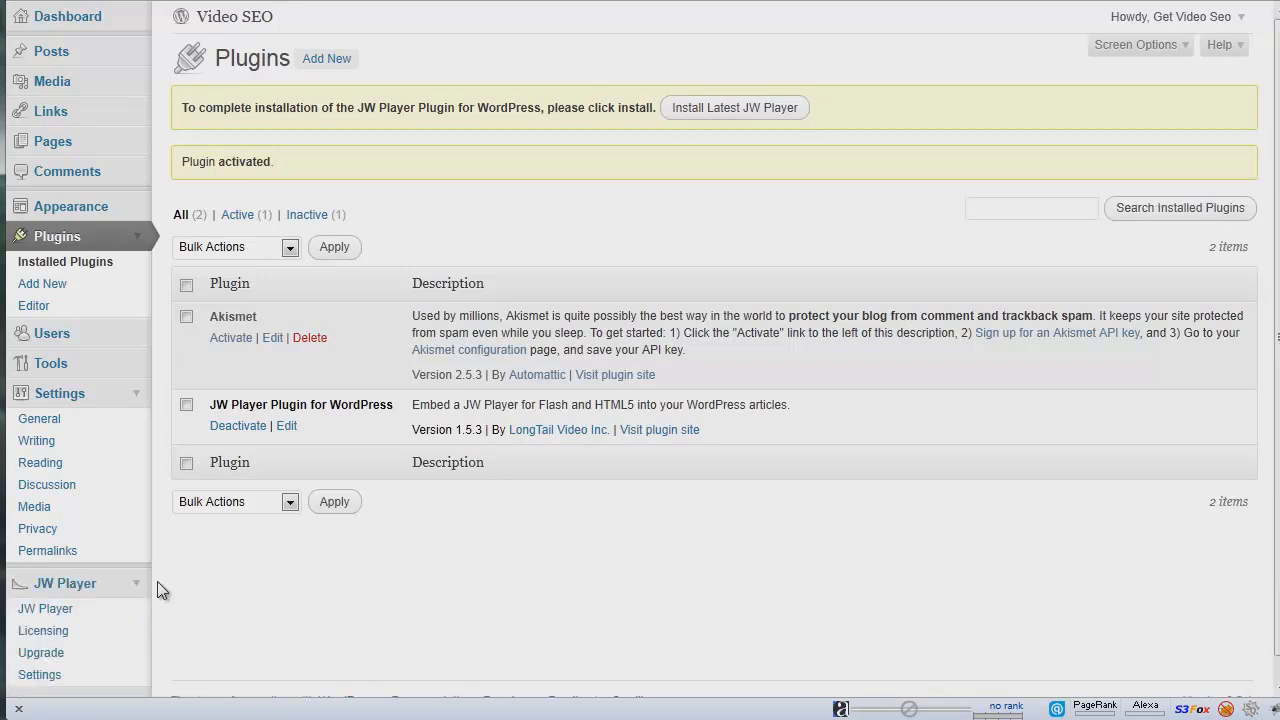
left_click(40, 612)
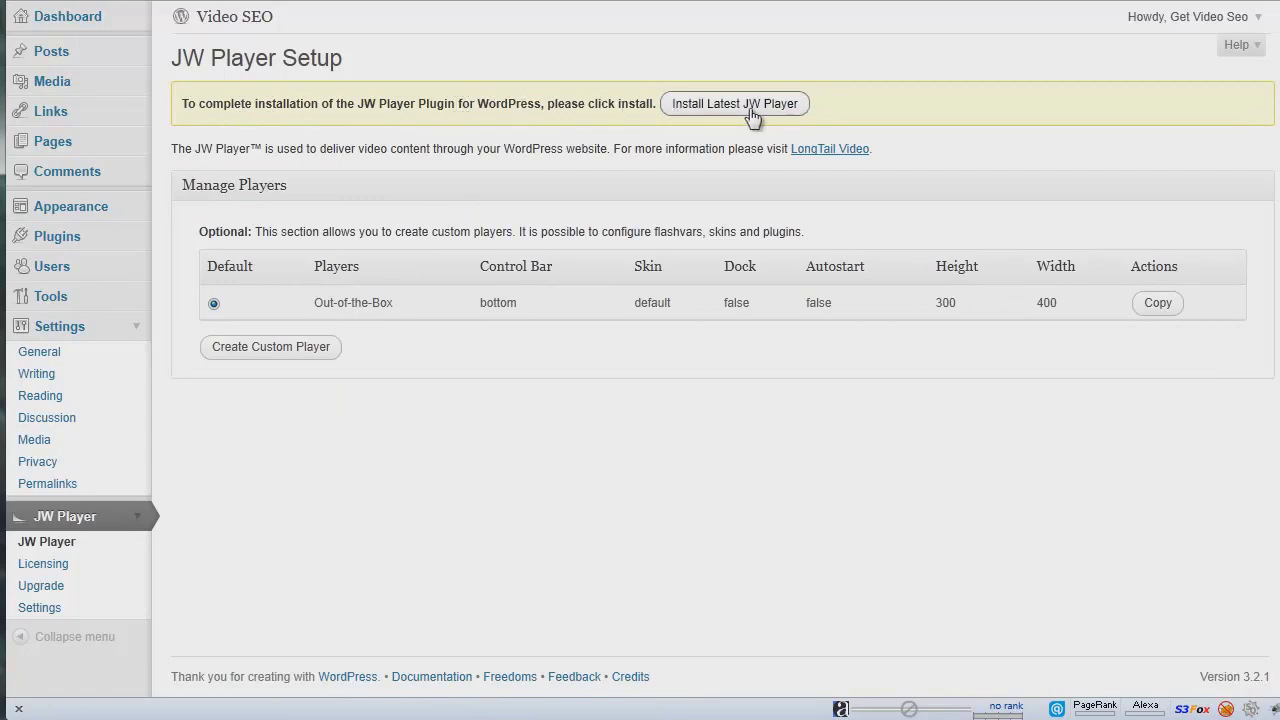
Step: Install the latest JW Player (5.8) and return to the JW Player setup page
left_click(673, 110)
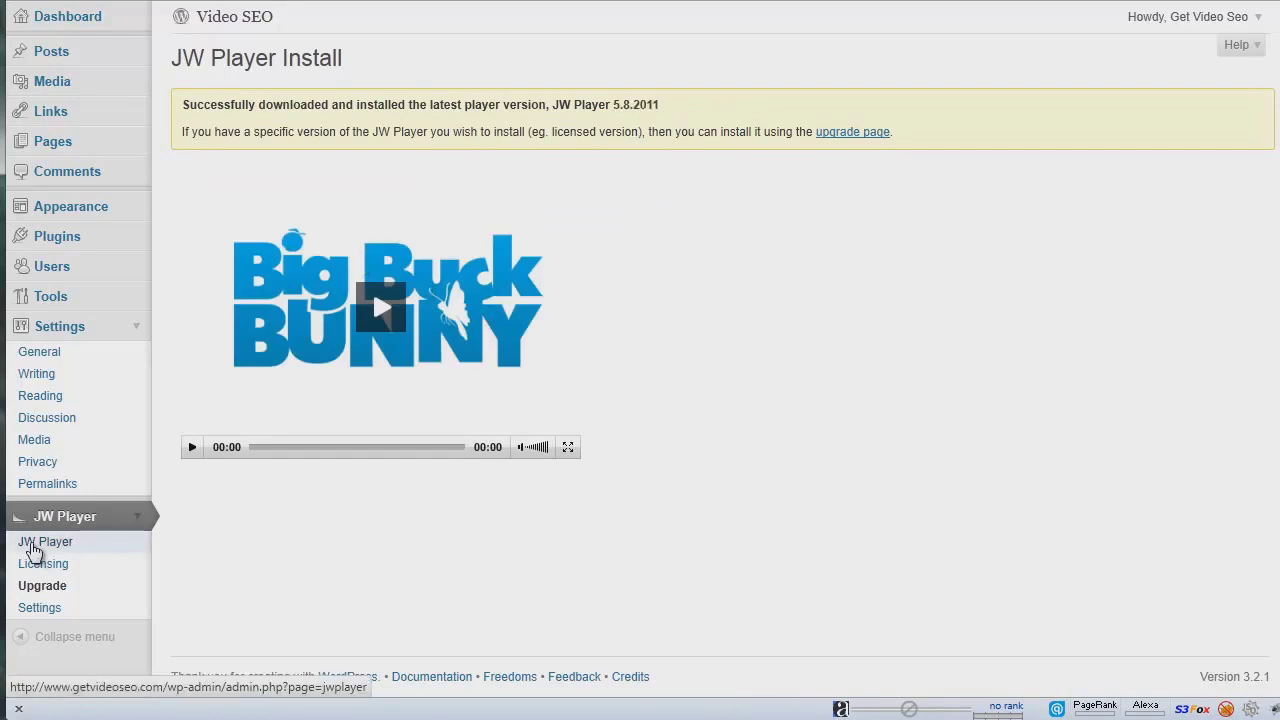
left_click(33, 551)
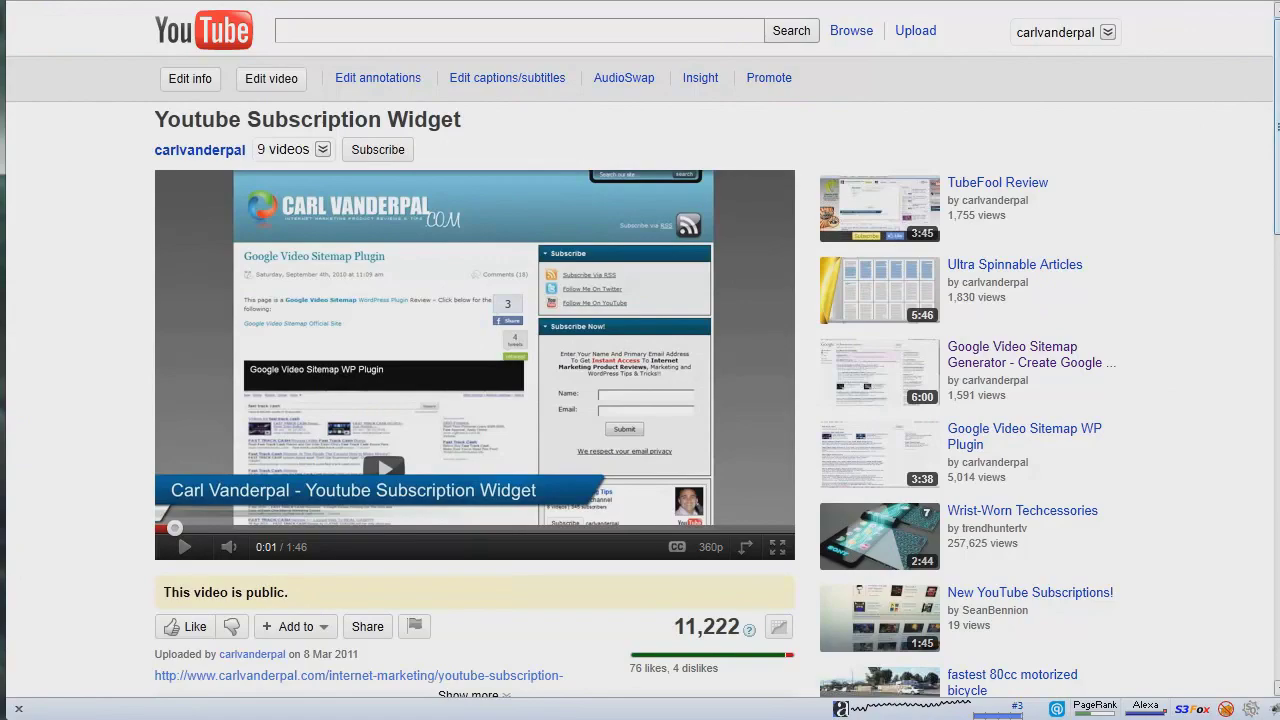
Step: Show the Youtube Subscription Widget video's share link and embed code on YouTube
scroll(100, 295, "down", 1)
scroll(100, 295, "down", 3)
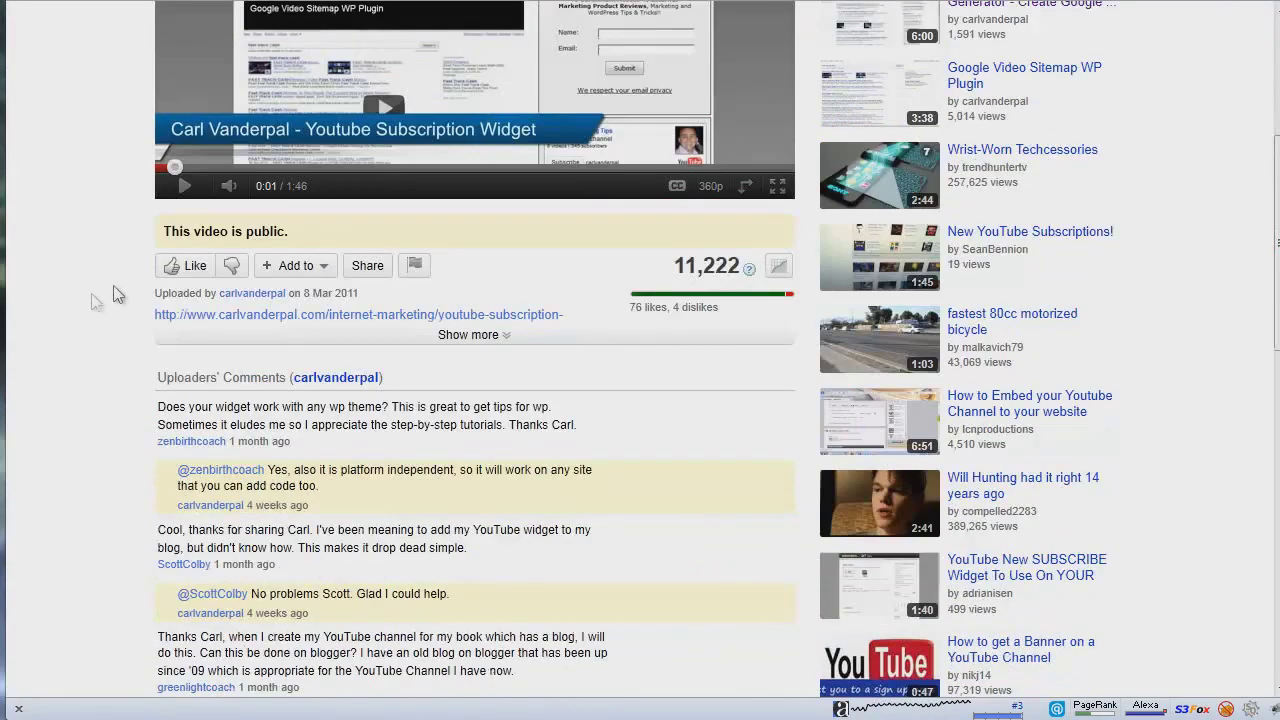
left_click(368, 268)
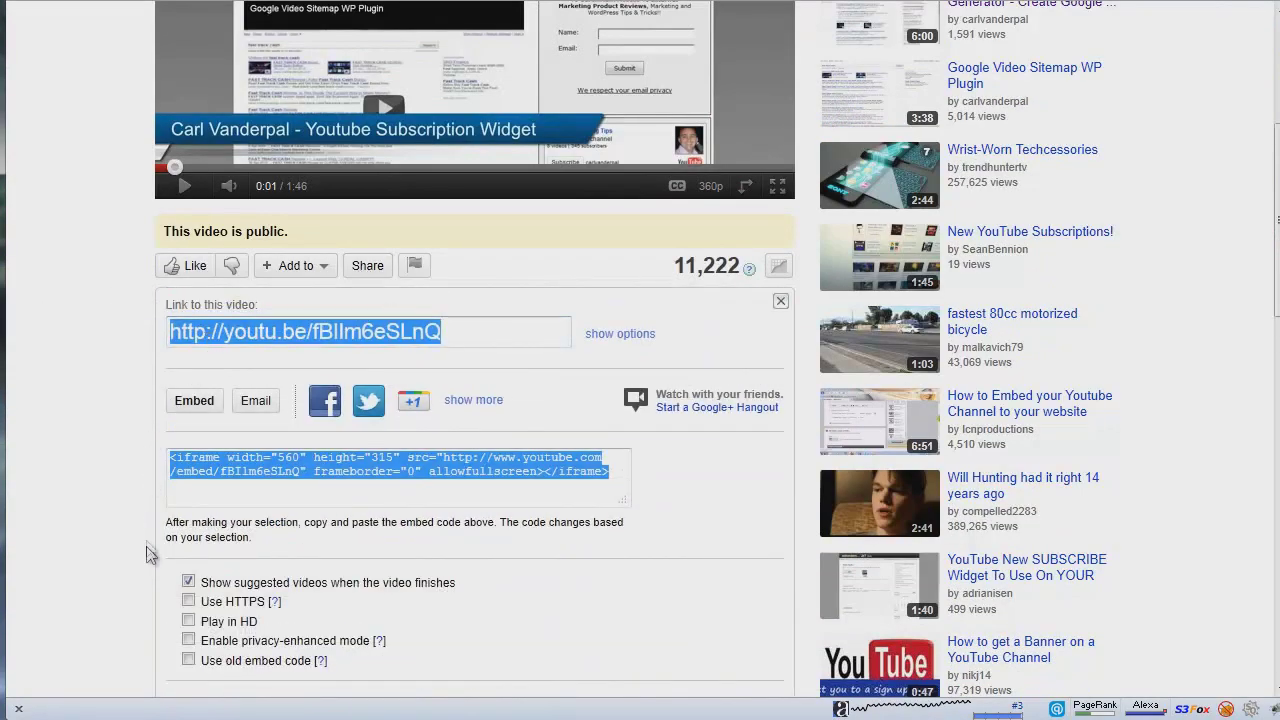
scroll(150, 555, "down", 2)
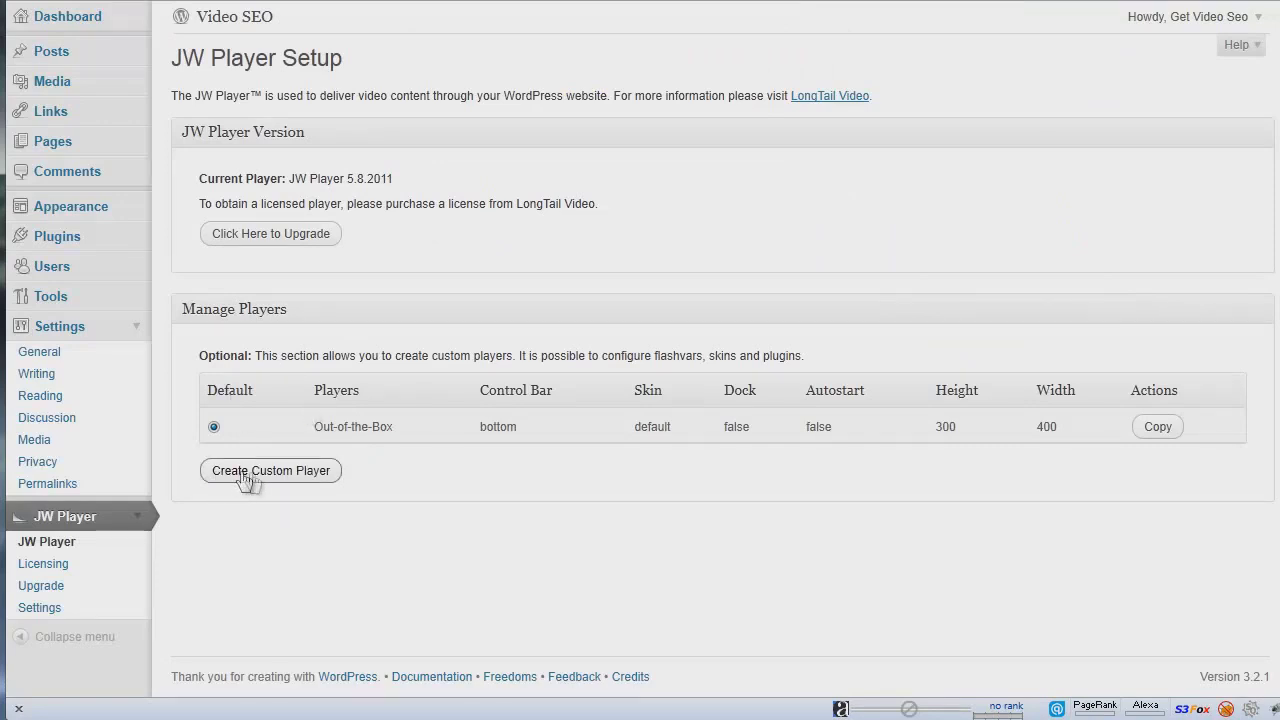
Step: Create a custom player named 'videoseo' with its control bar over the video
left_click(278, 480)
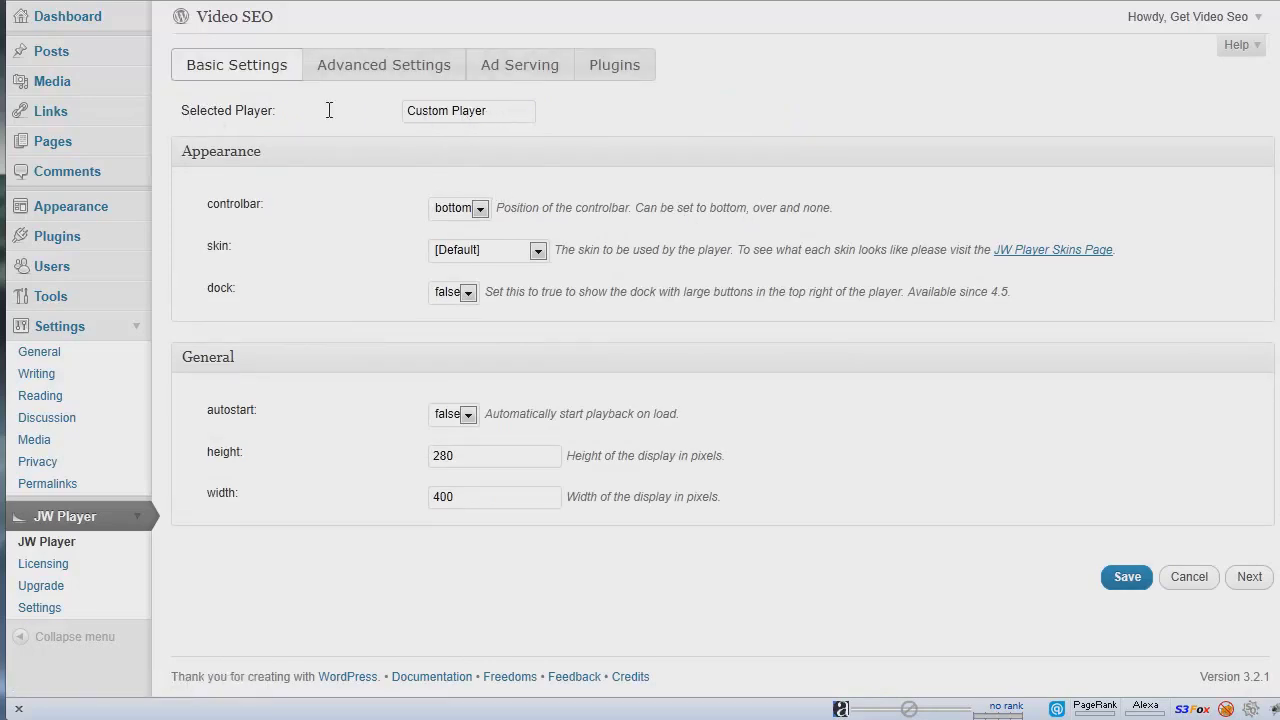
left_click_drag(340, 112, 737, 117)
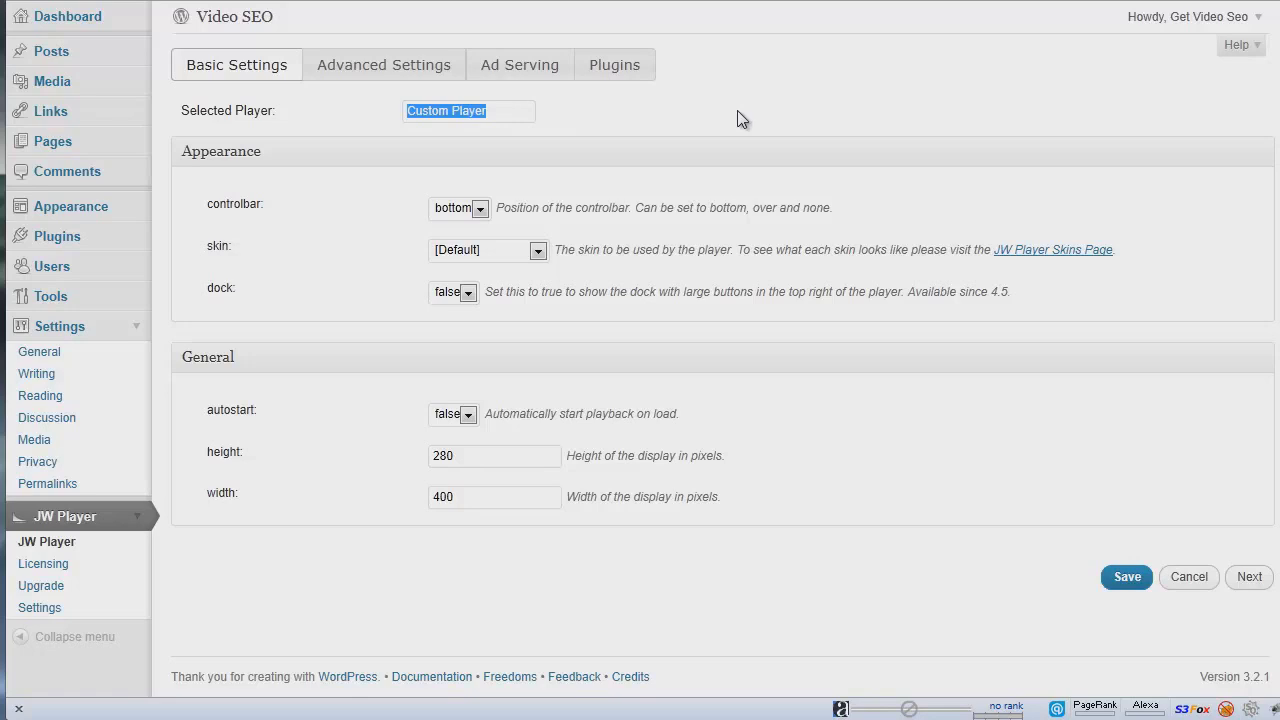
type("videoseo")
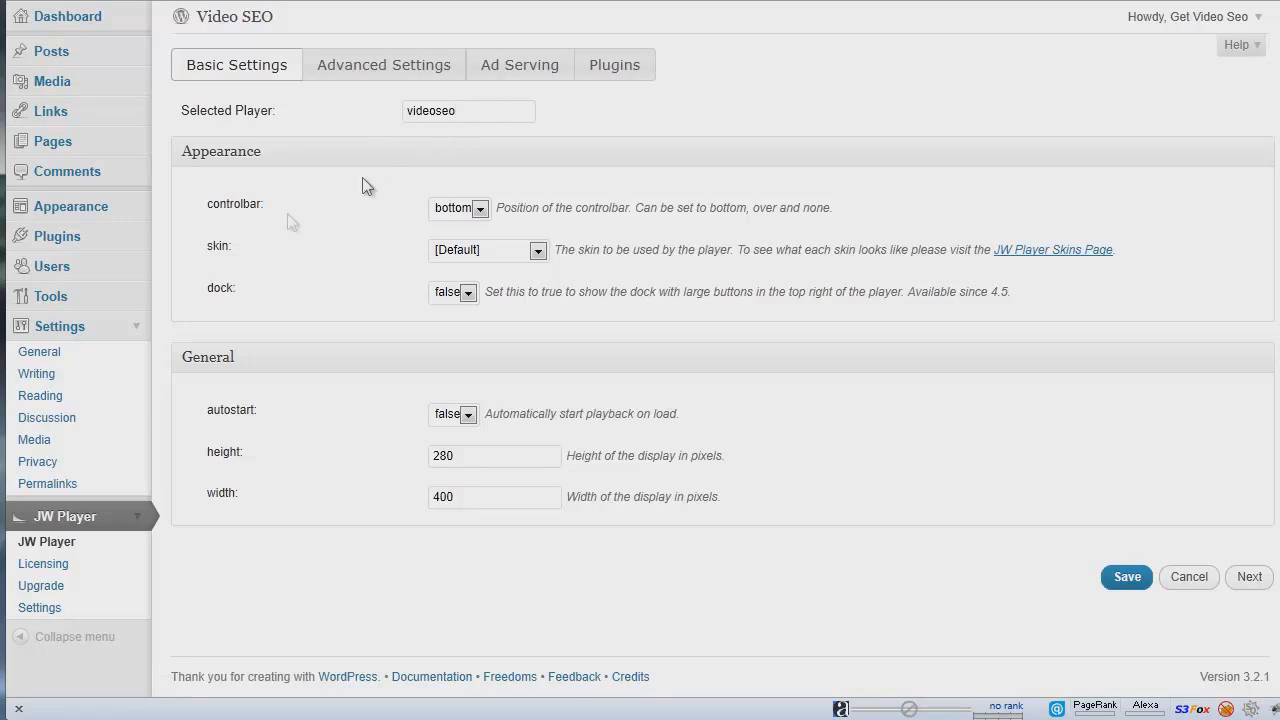
left_click(445, 208)
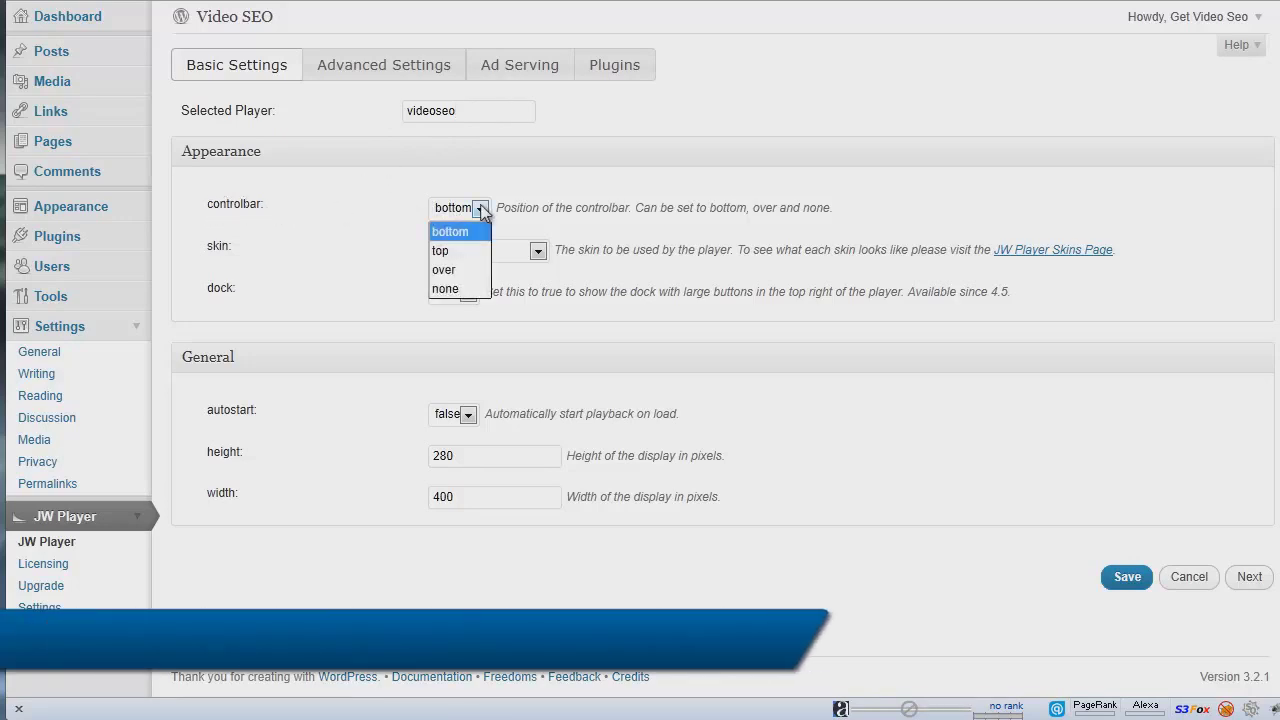
left_click(443, 270)
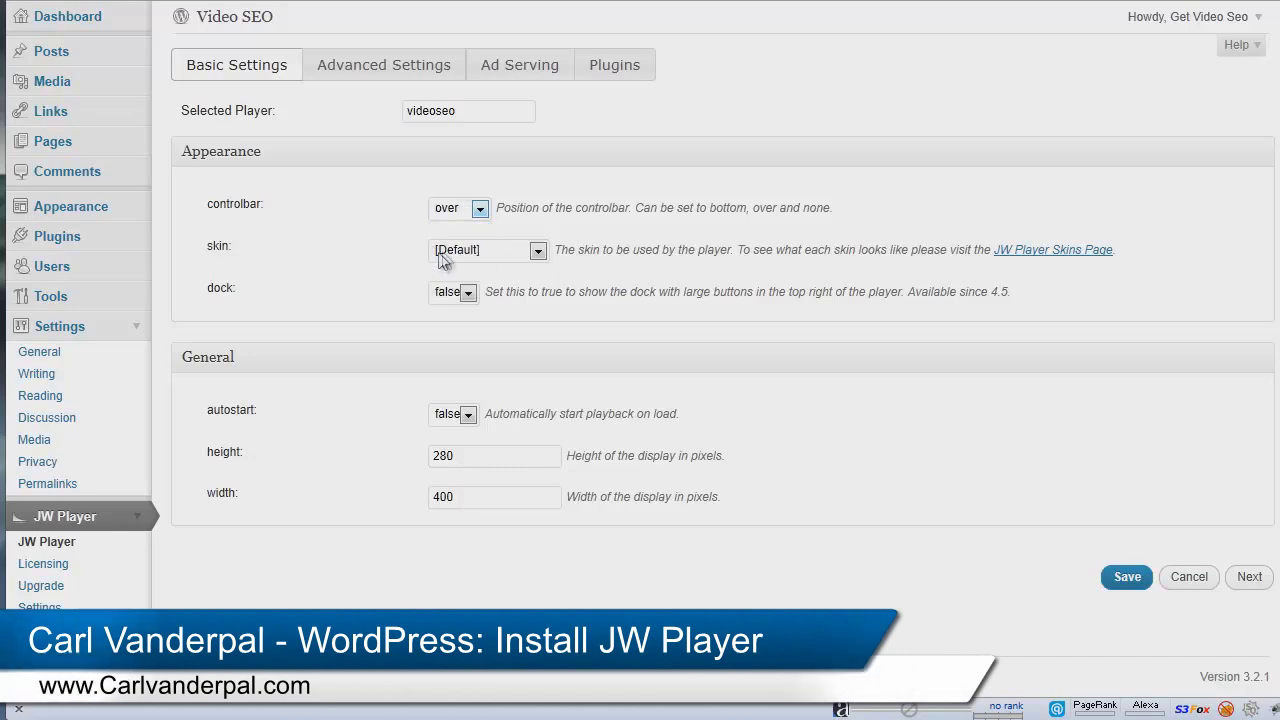
Step: Give the videoseo player the bekle skin and a 640×390 size
left_click(516, 252)
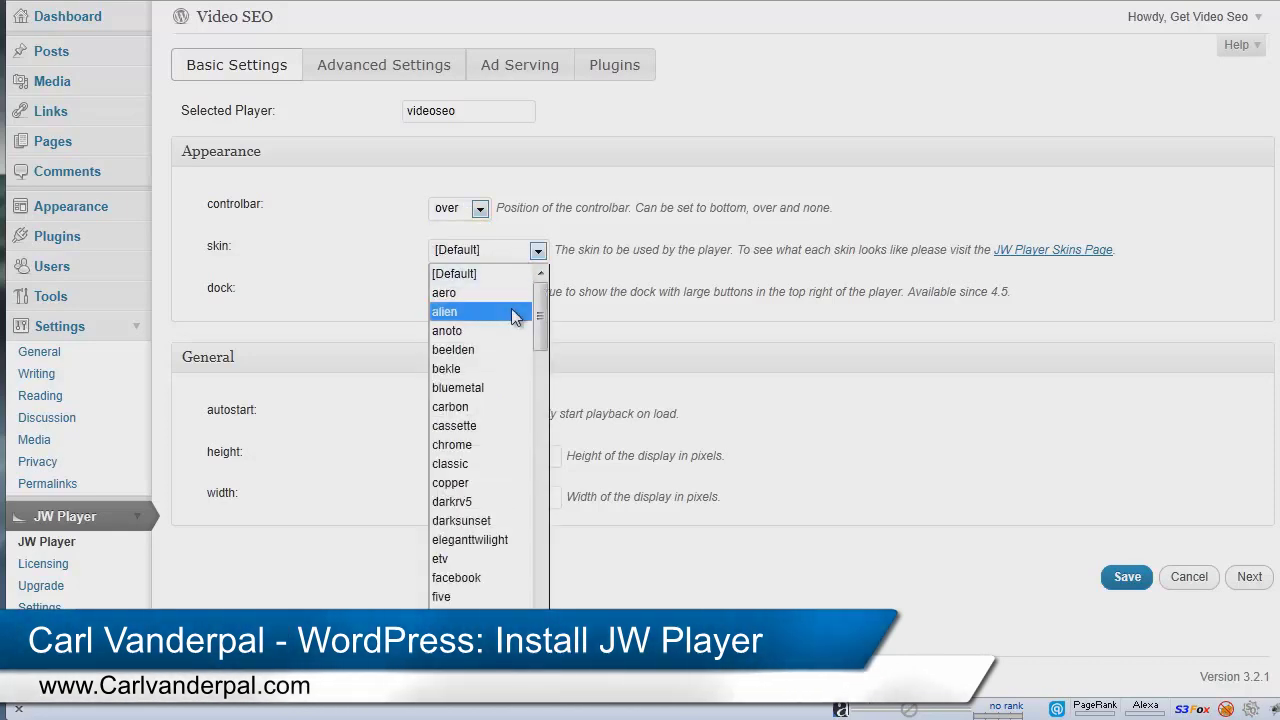
left_click(446, 369)
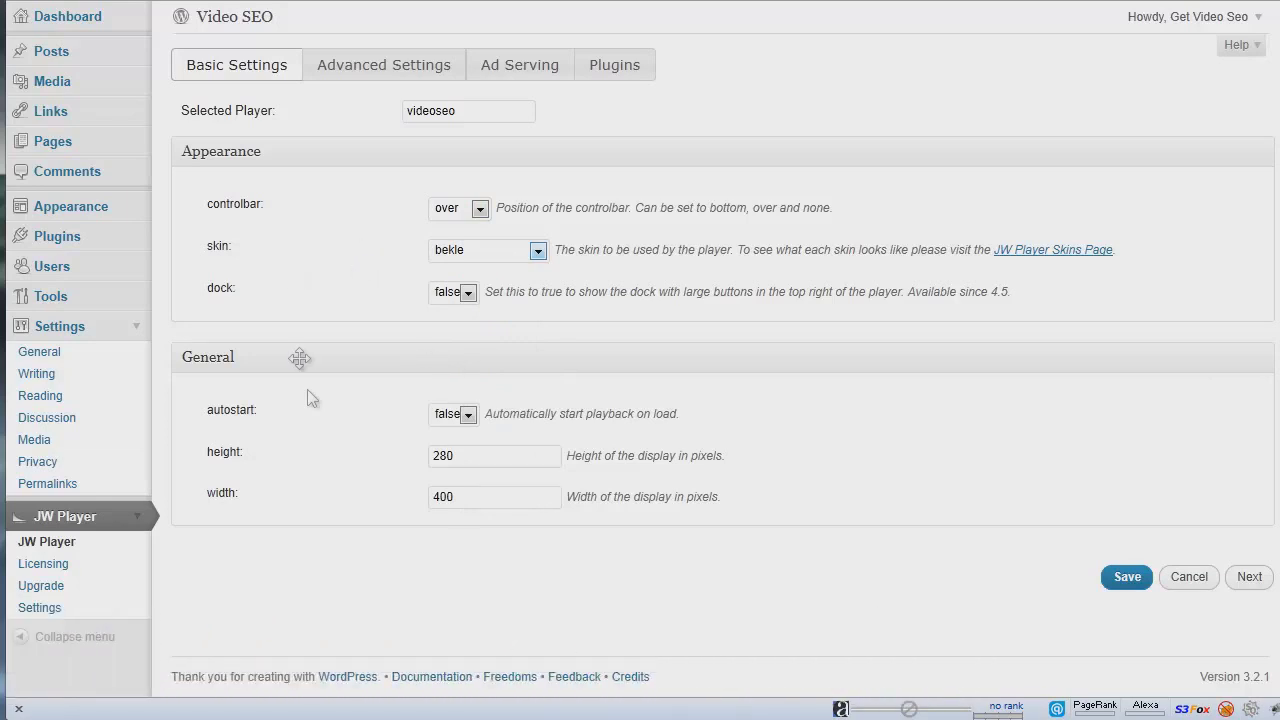
left_click_drag(514, 452, 360, 455)
type("390")
key("Tab")
type("640")
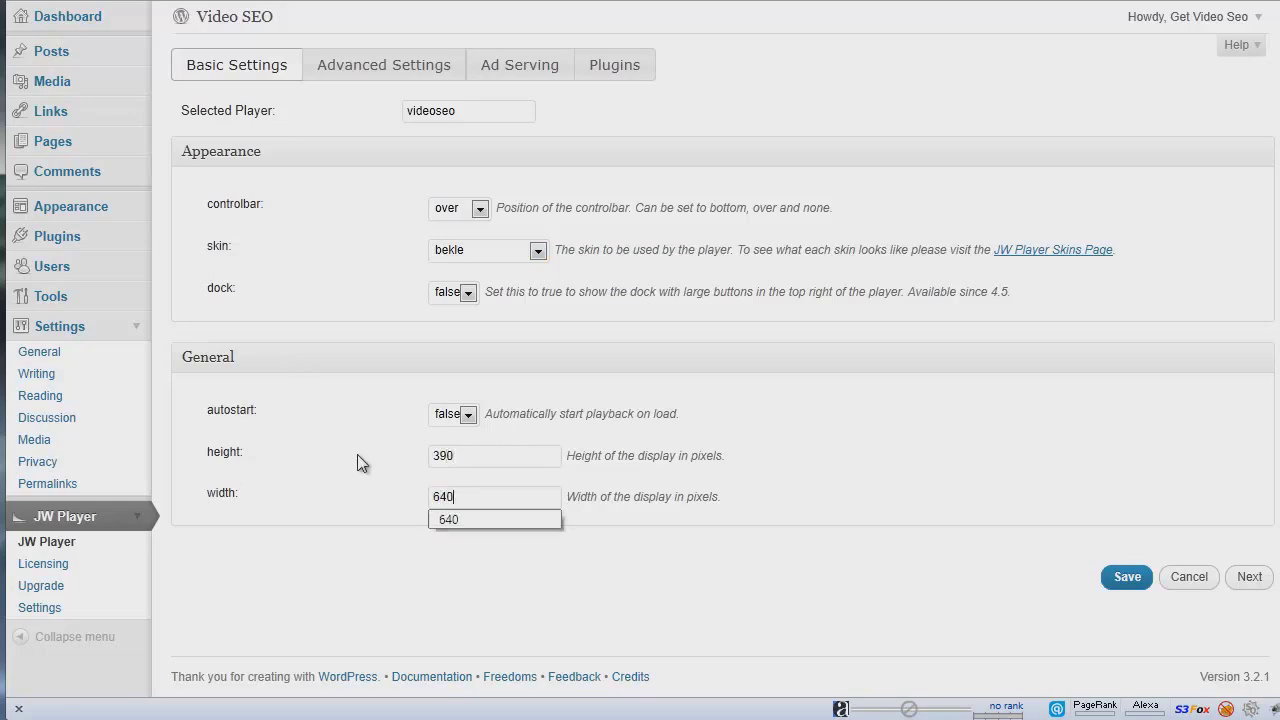
key("Tab")
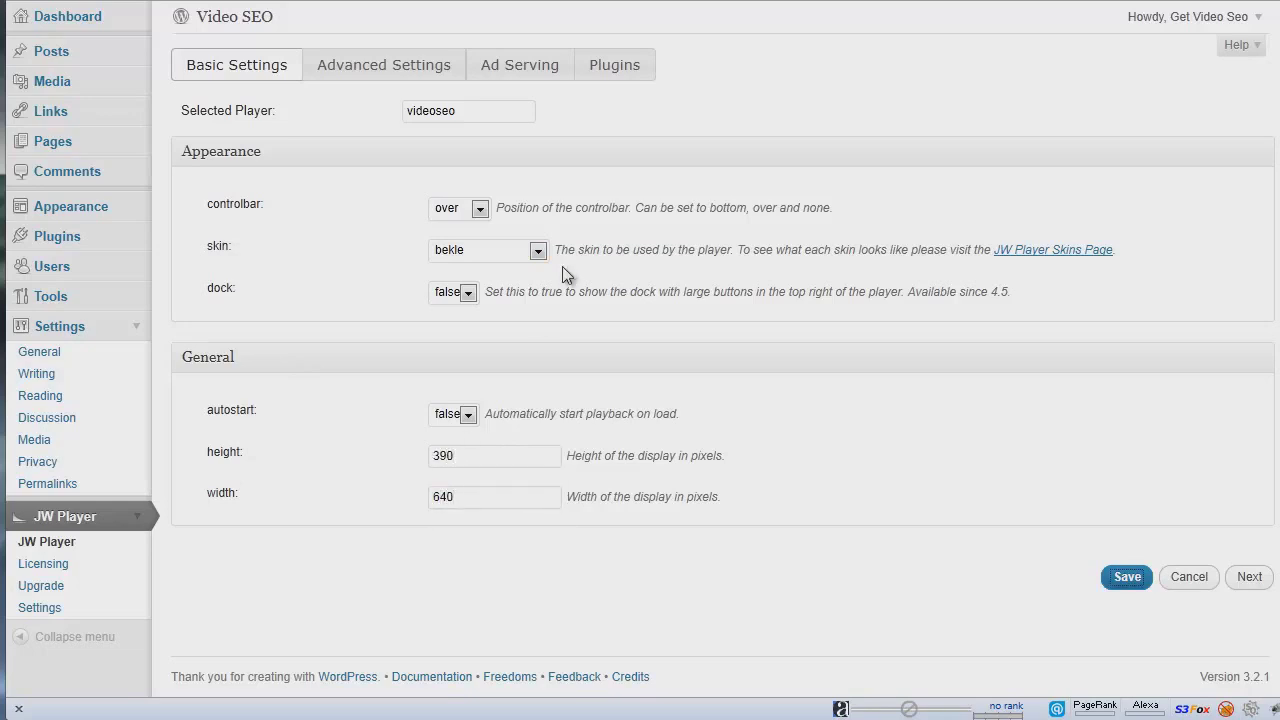
Step: Save the videoseo player settings so it becomes the default player
left_click(393, 70)
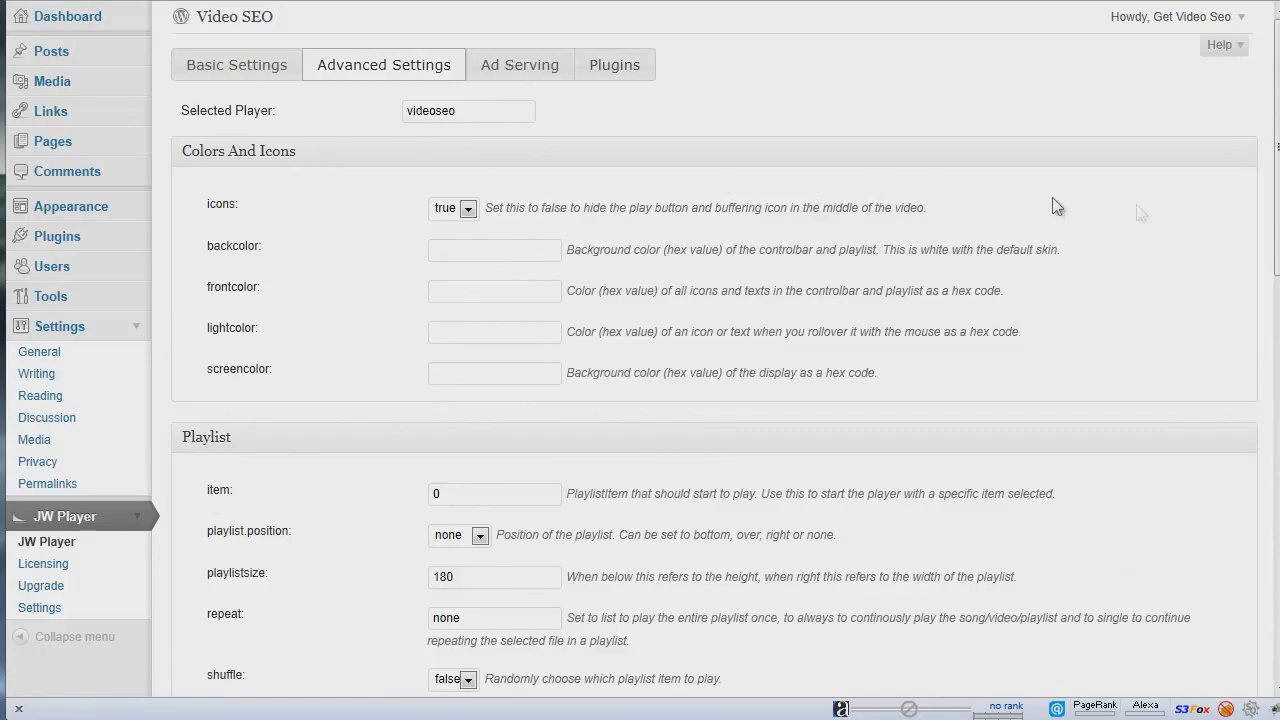
scroll(1143, 214, "down", 3)
scroll(715, 350, "down", 3)
scroll(715, 350, "down", 3)
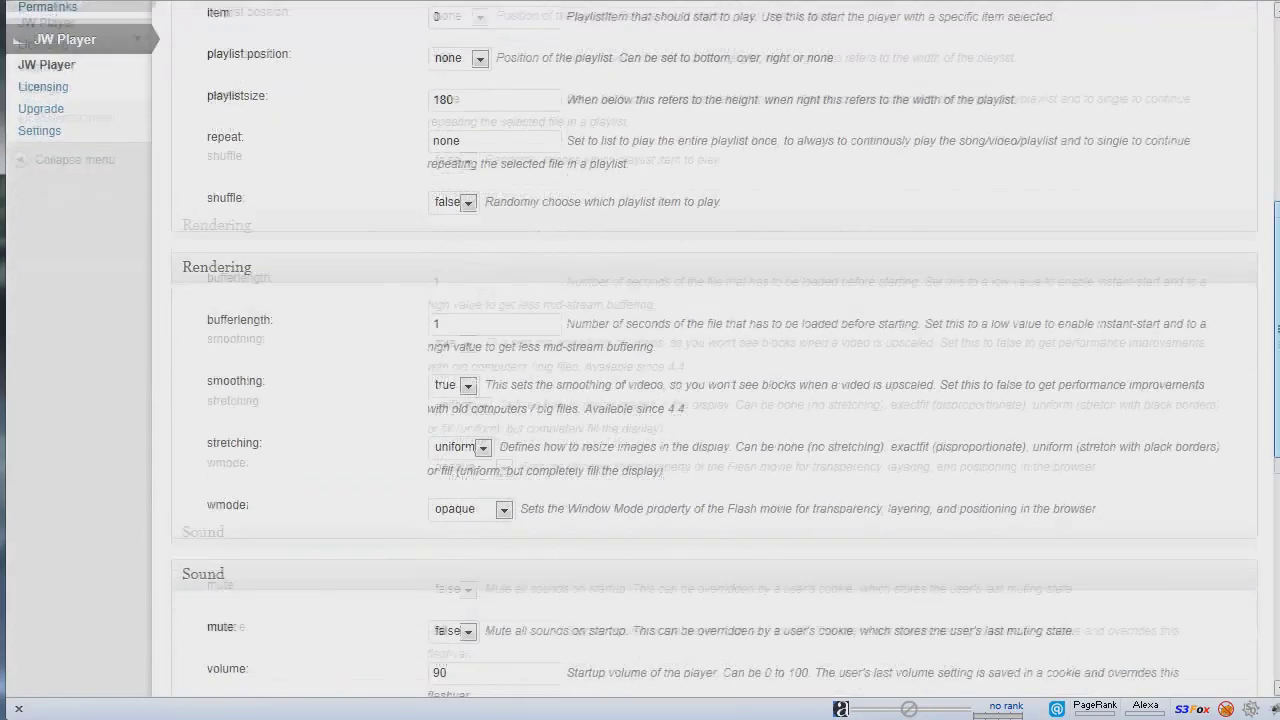
scroll(715, 350, "down", 4)
scroll(715, 350, "down", 2)
scroll(715, 350, "down", 5)
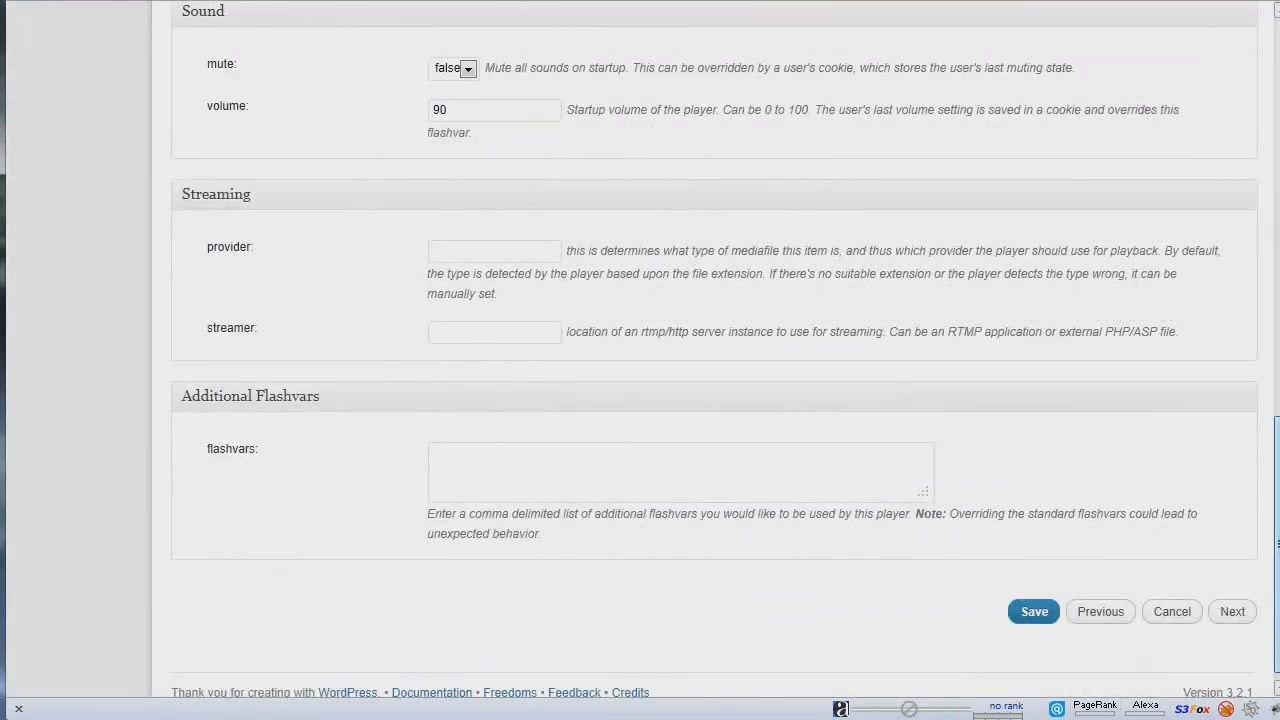
scroll(715, 350, "up", 10)
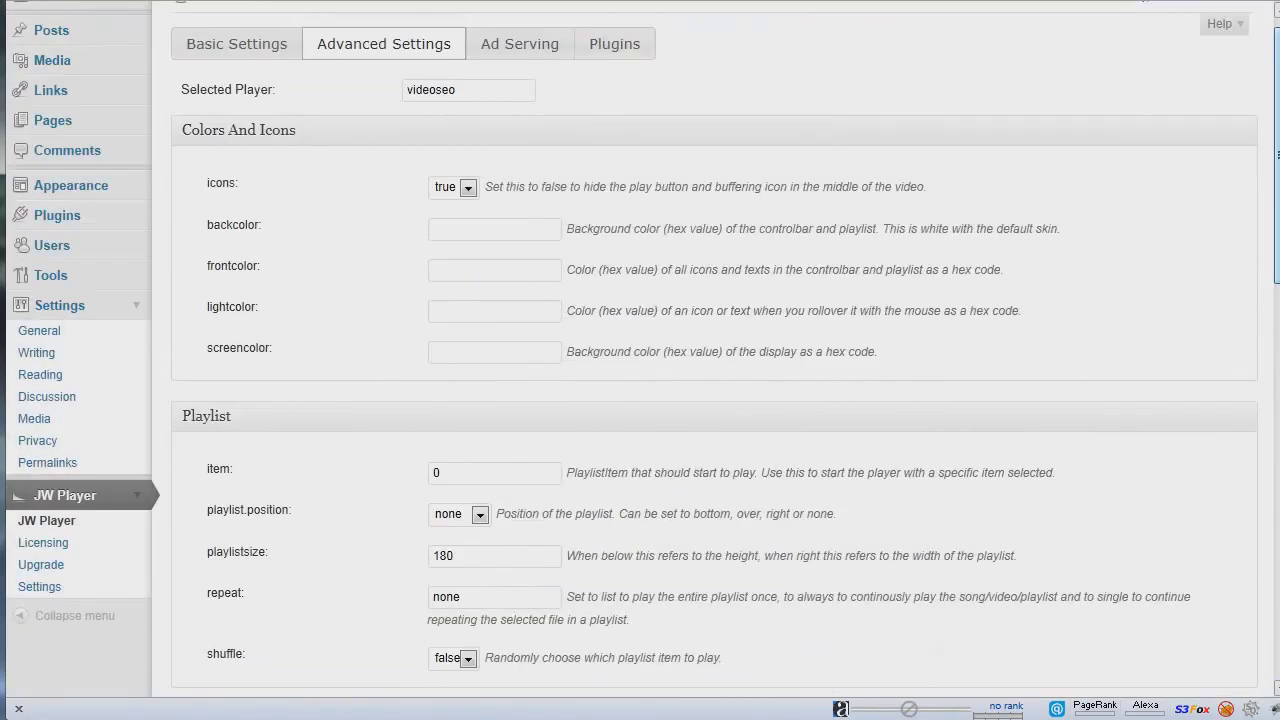
scroll(715, 350, "down", 2)
scroll(715, 350, "down", 8)
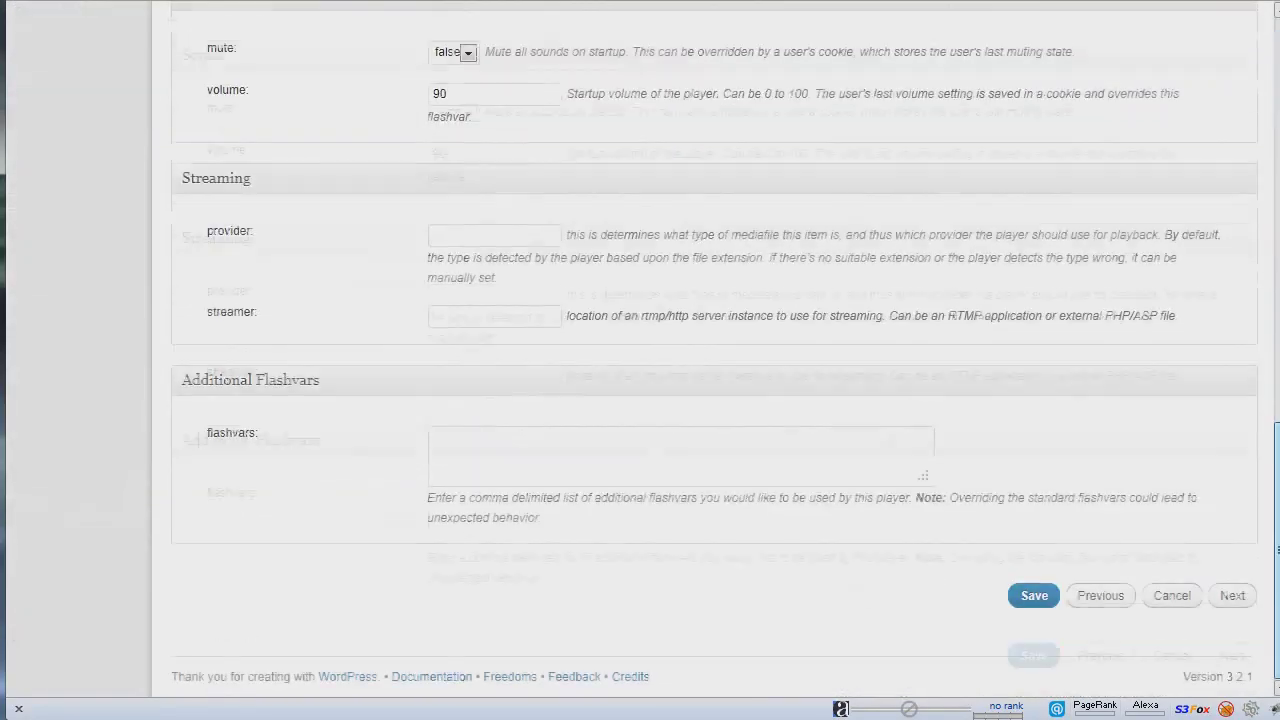
left_click(1036, 596)
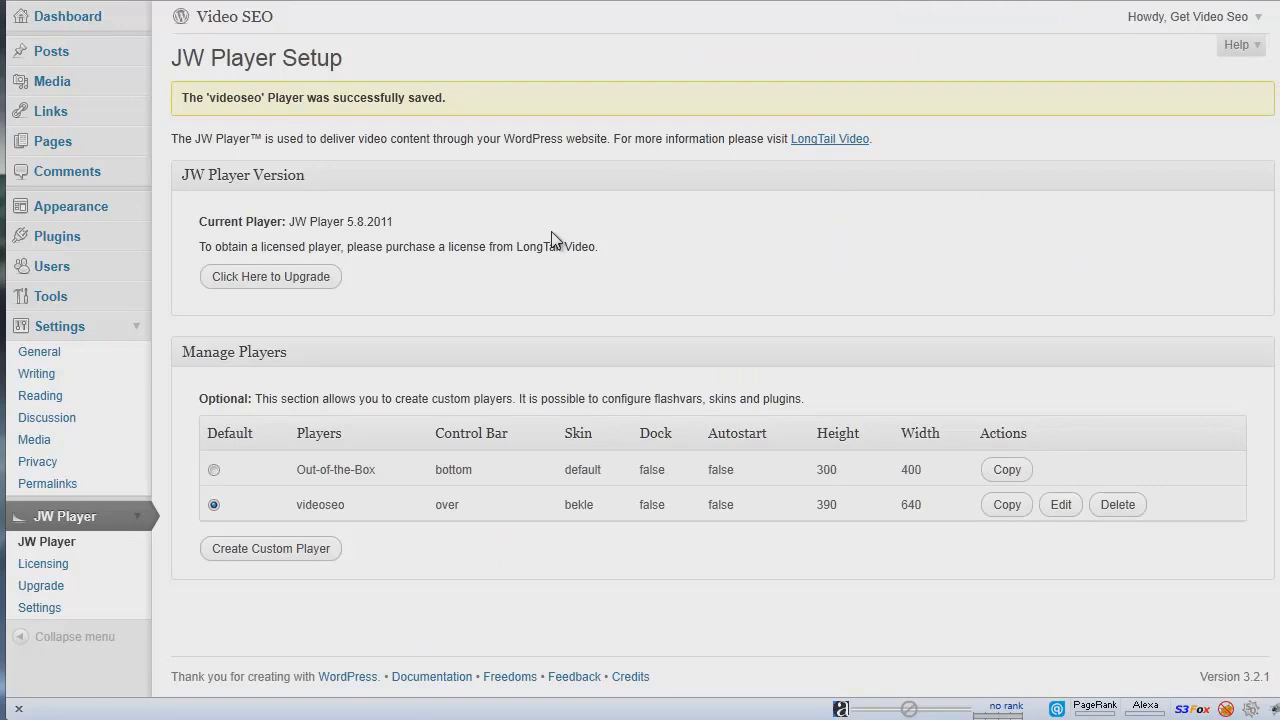
left_click(137, 52)
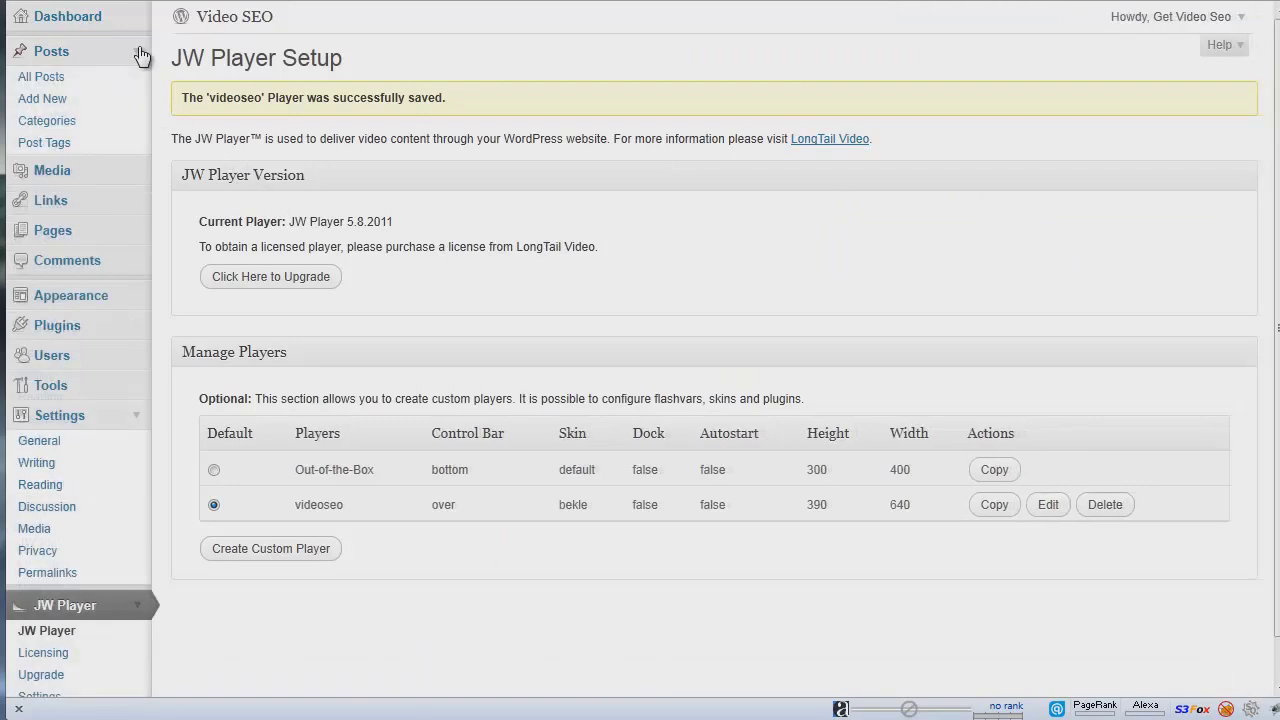
Step: Edit the Hello world! post in a taller editor with an empty line above its text
left_click(36, 77)
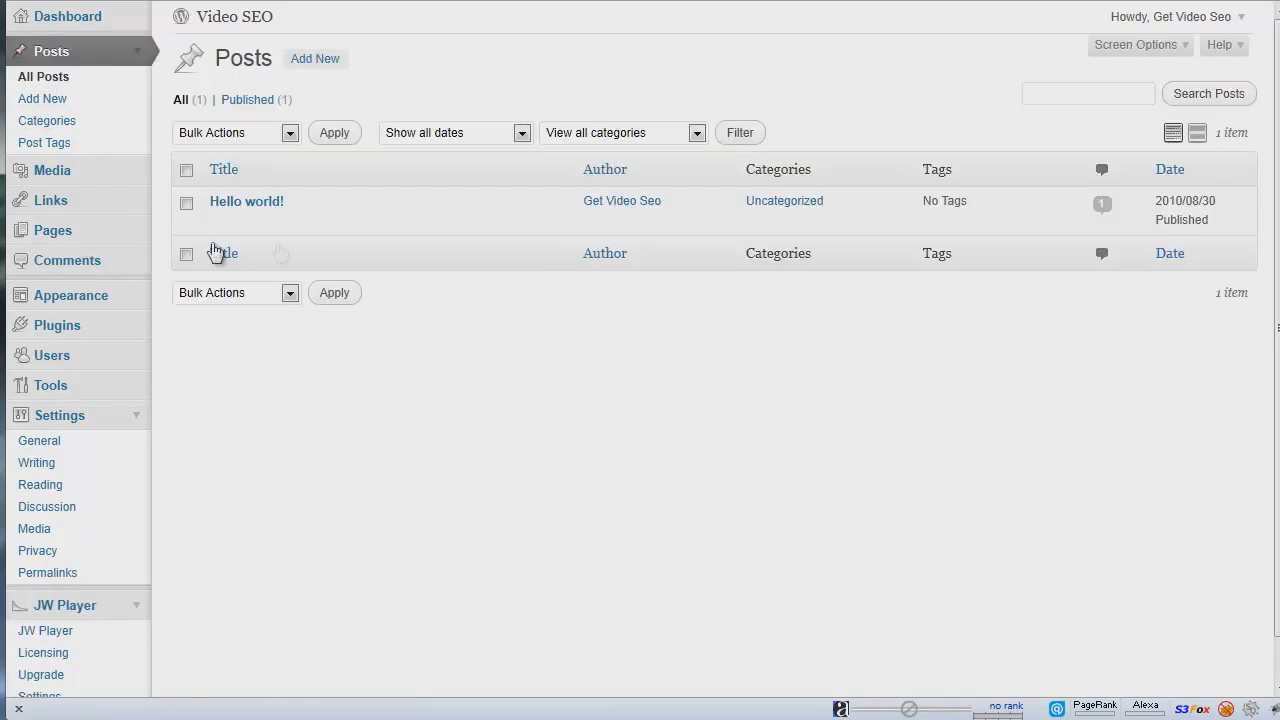
mouse_move(247, 201)
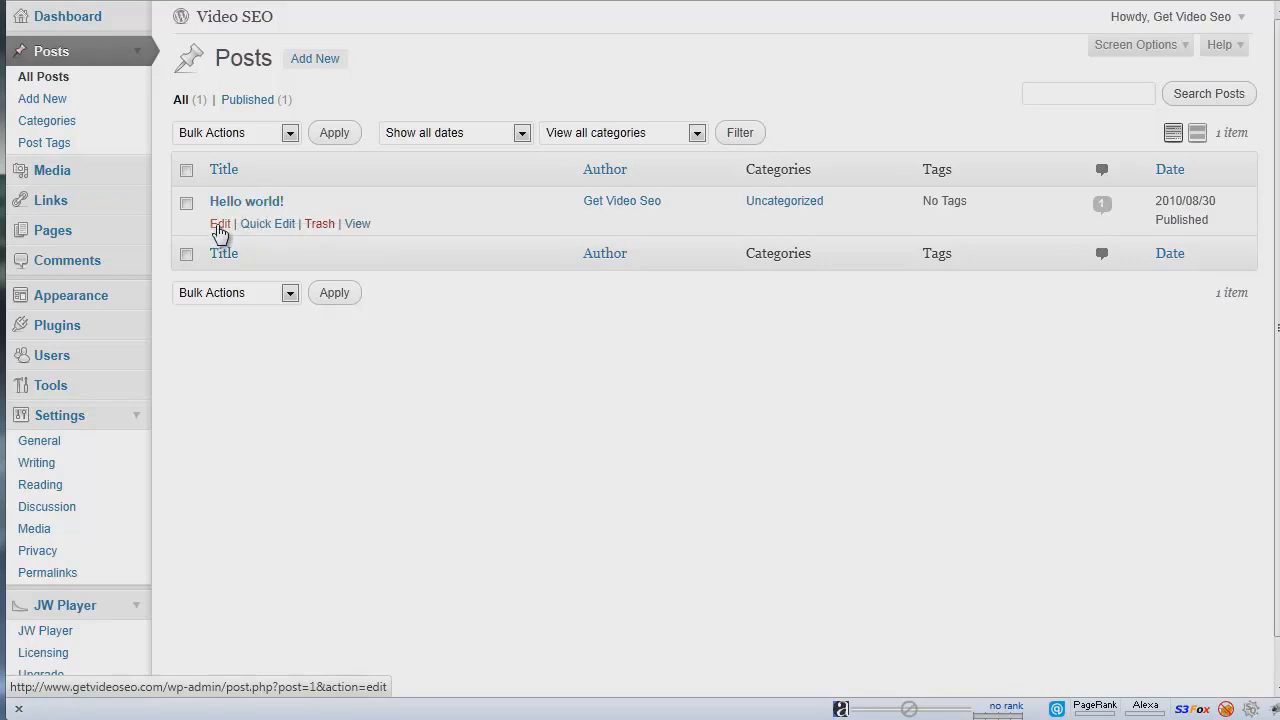
left_click(218, 225)
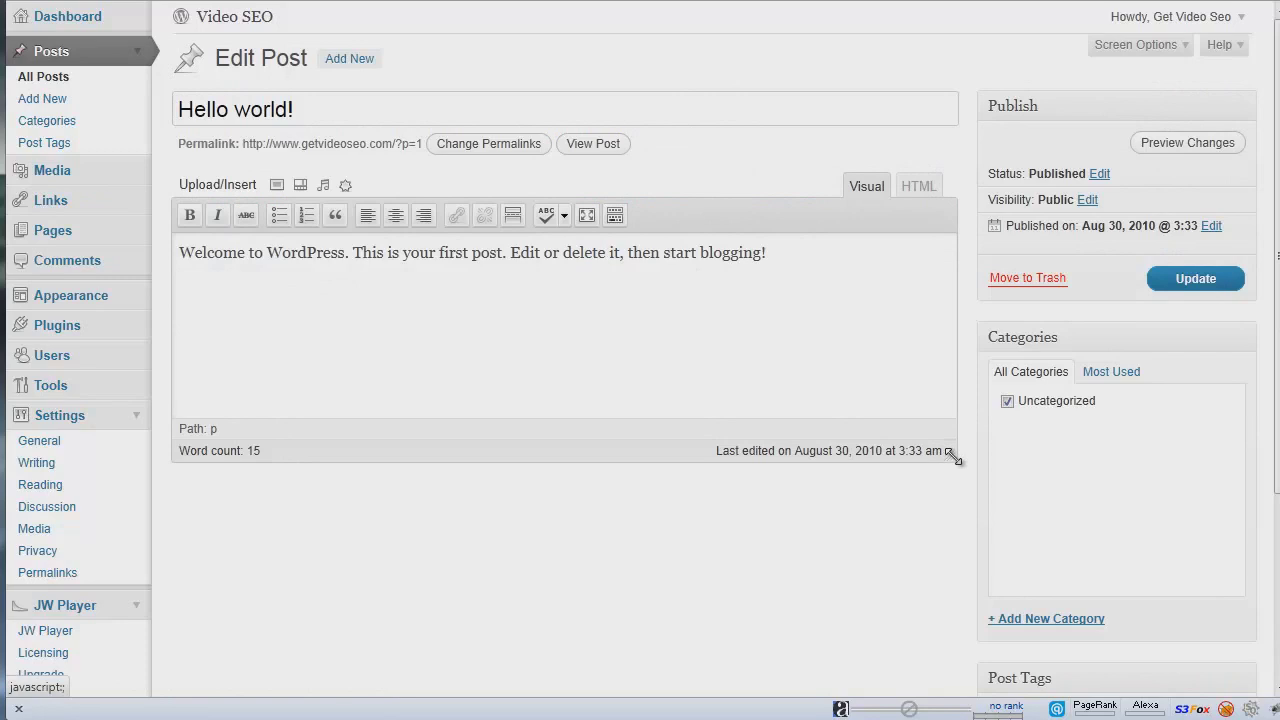
left_click_drag(952, 455, 958, 670)
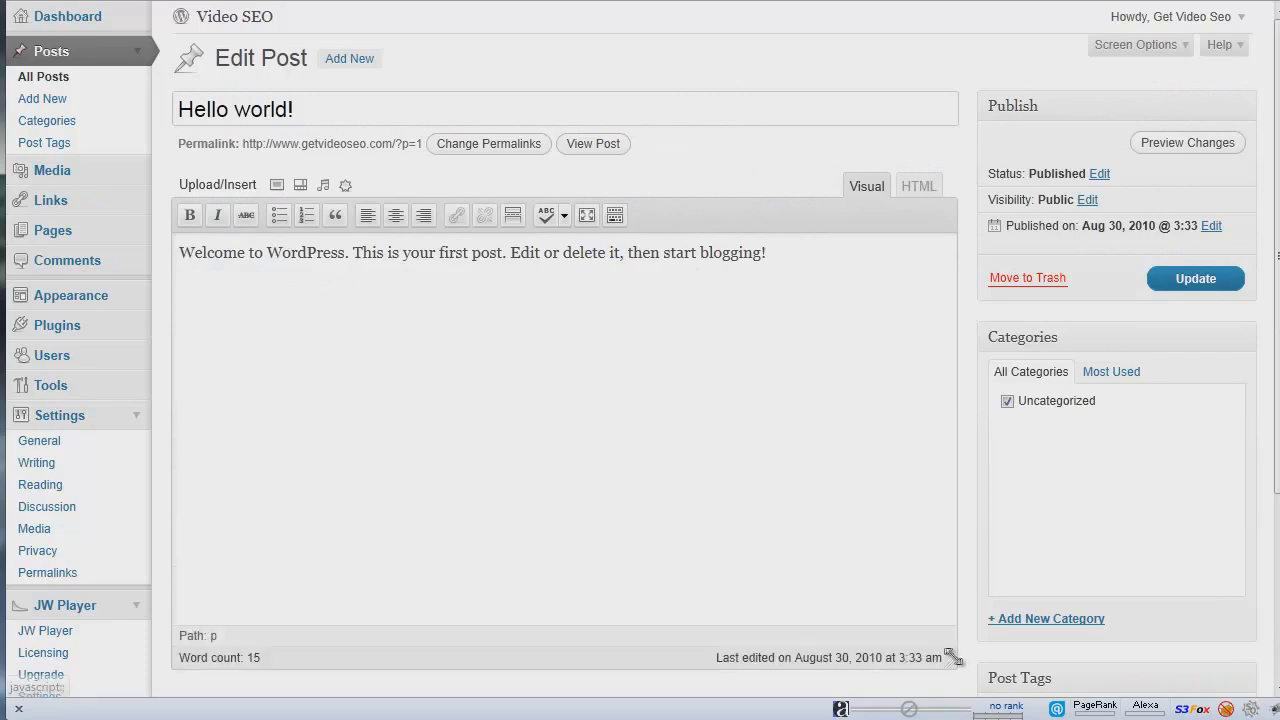
left_click(181, 250)
key("Return")
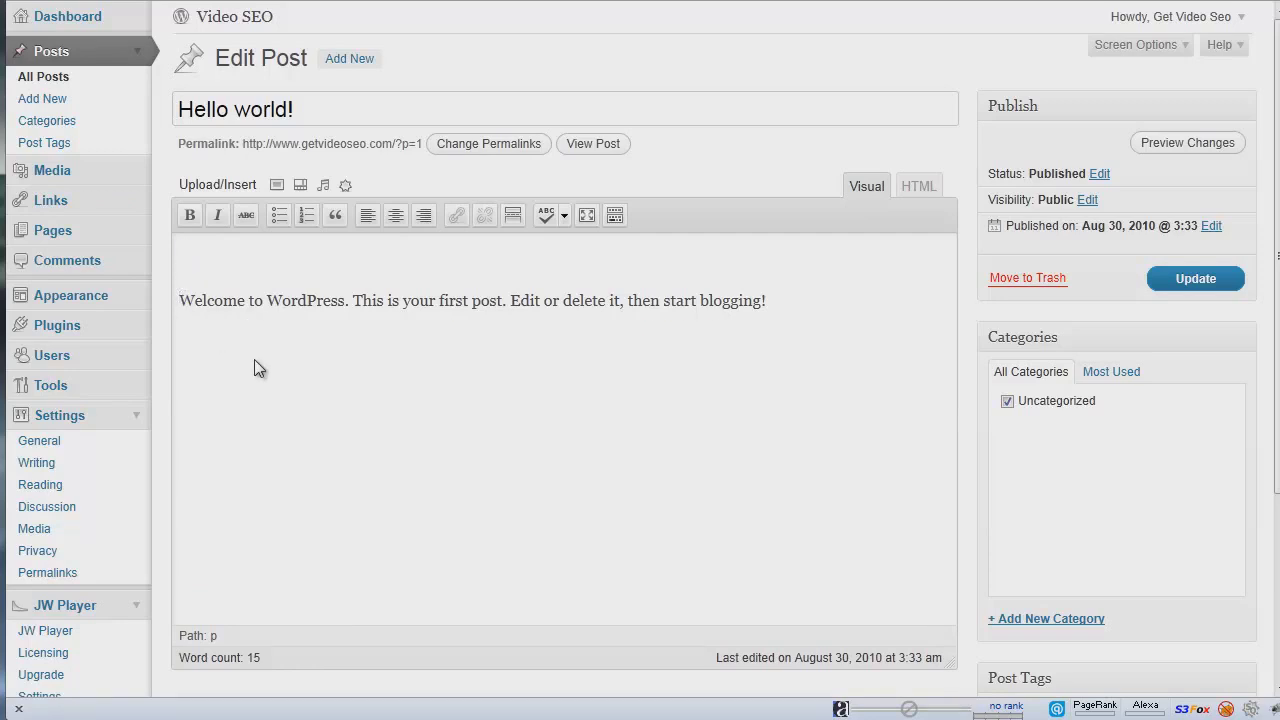
left_click(276, 186)
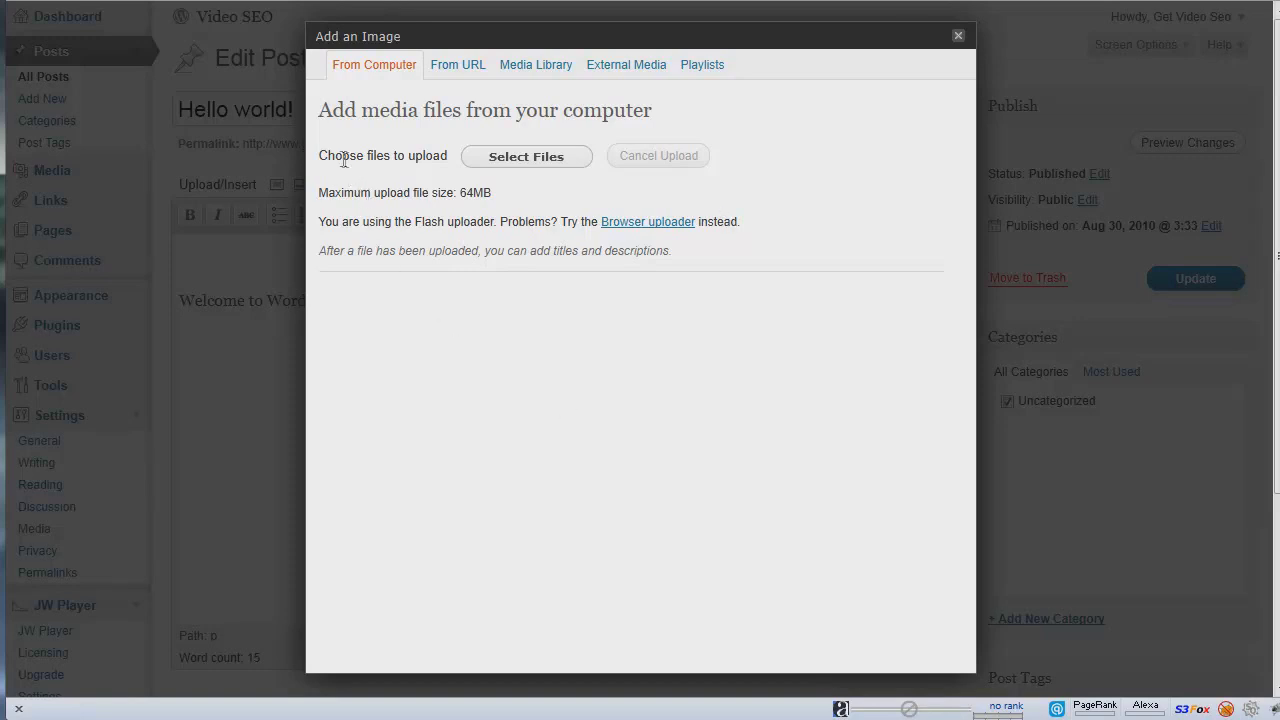
Step: Upload youtube_subscription_widget.jpg into the post's media window
left_click(526, 157)
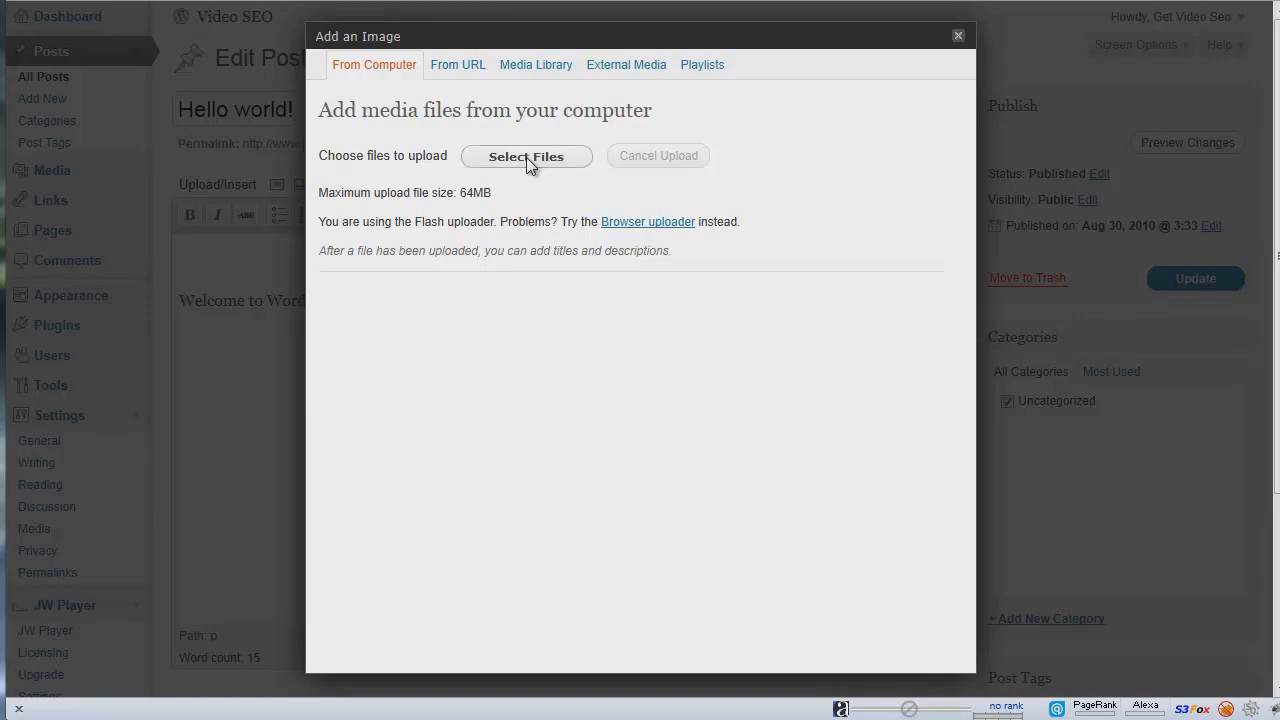
left_click(526, 157)
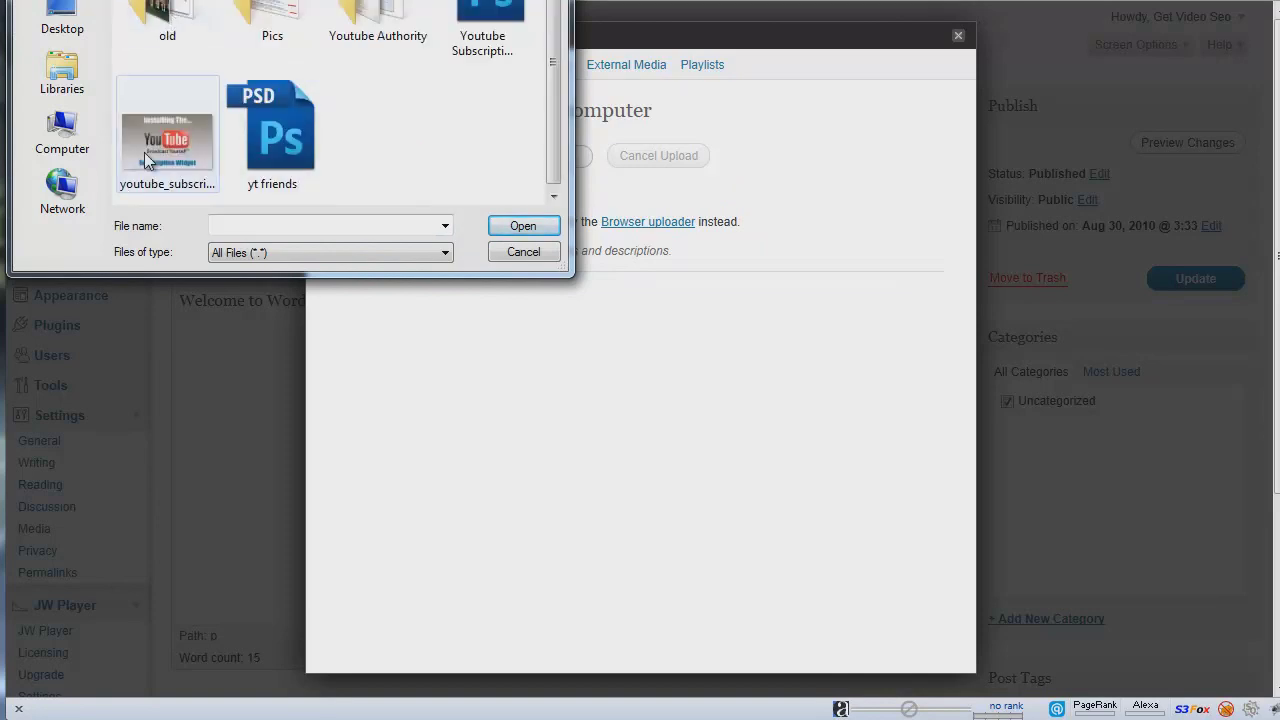
left_click(147, 152)
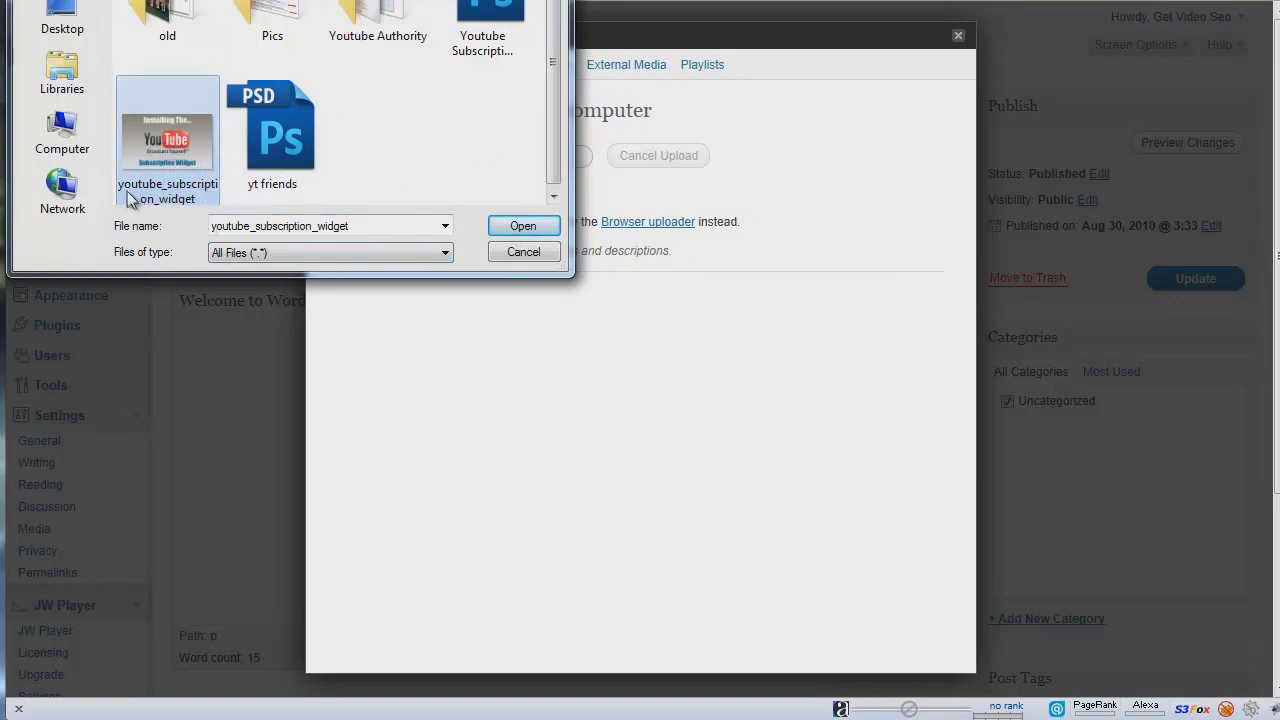
mouse_move(167, 135)
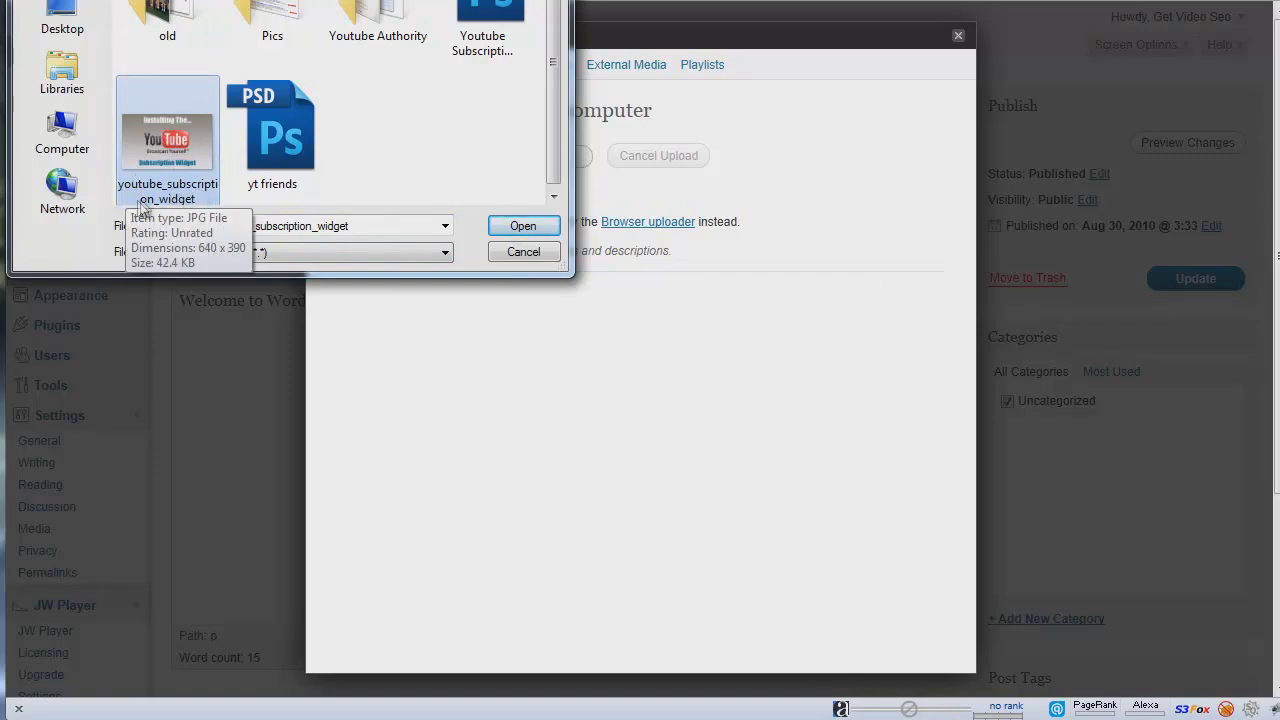
left_click(516, 225)
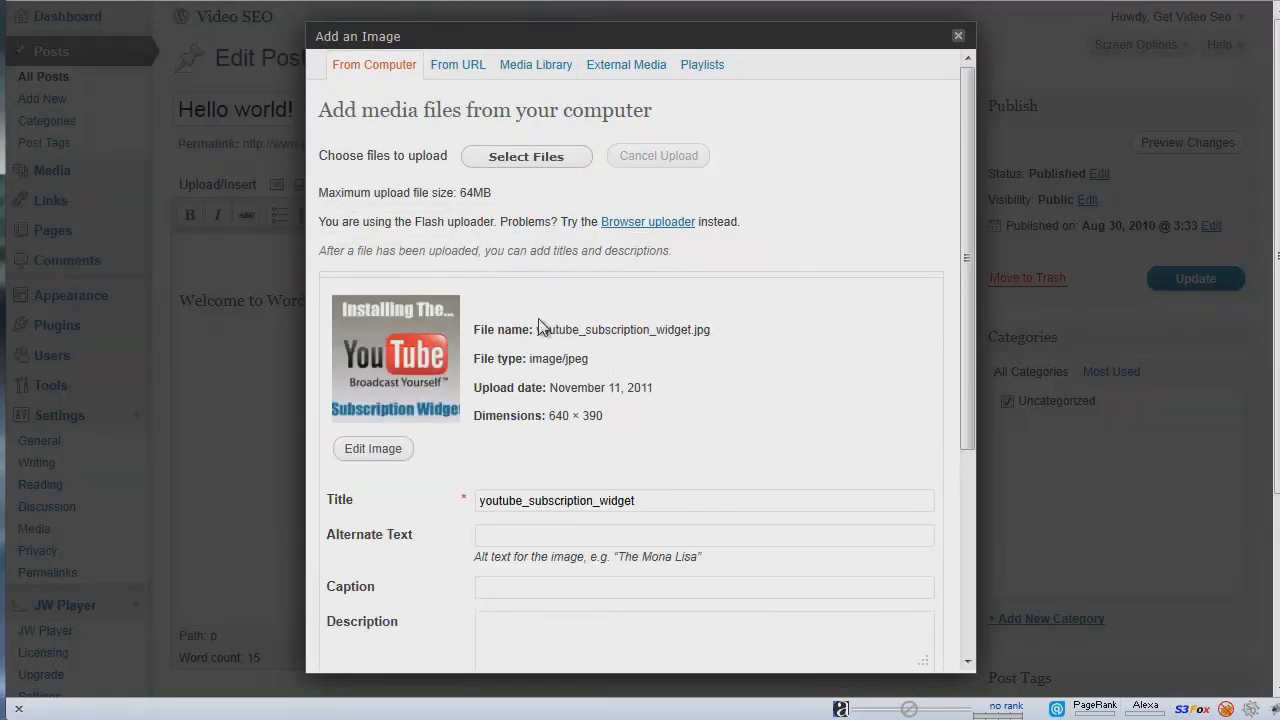
Step: Add the YouTube video watch?v=fBIlm6eSLnQ as external media from its pasted URL
left_click(624, 66)
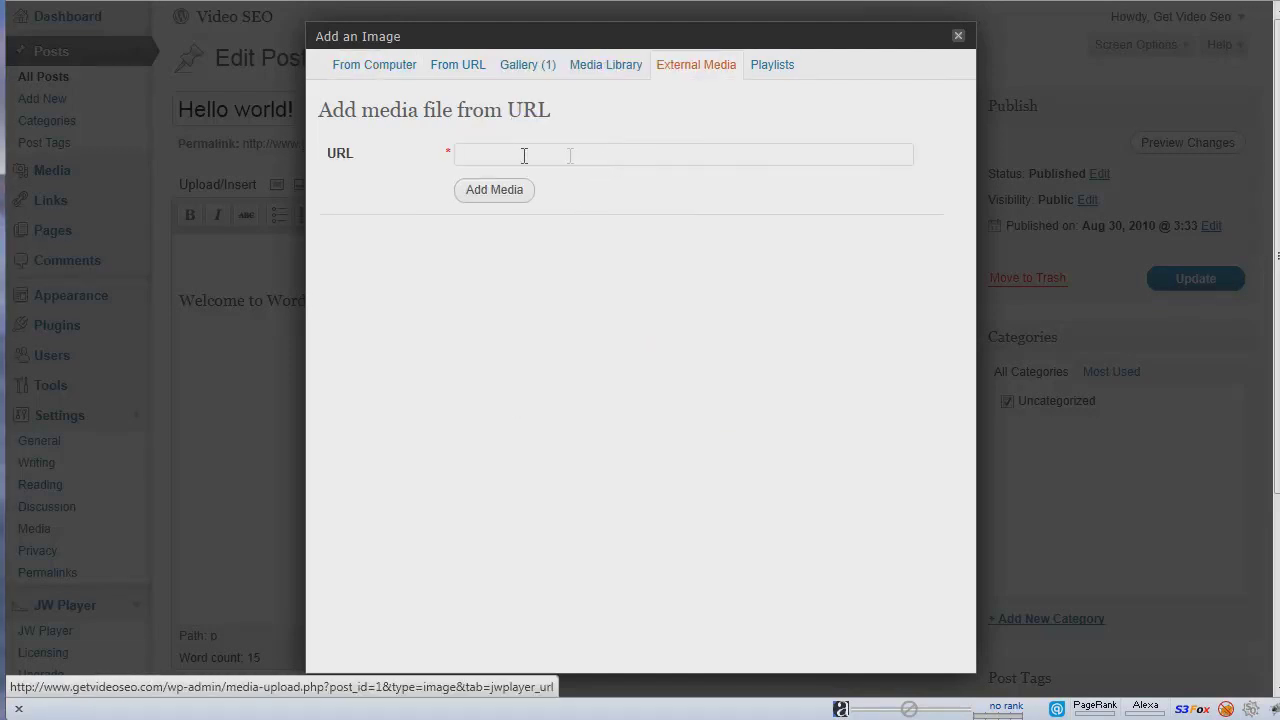
left_click(550, 155)
type("http://www.youtube.com/watch?v=fBIlm6eSLnQ")
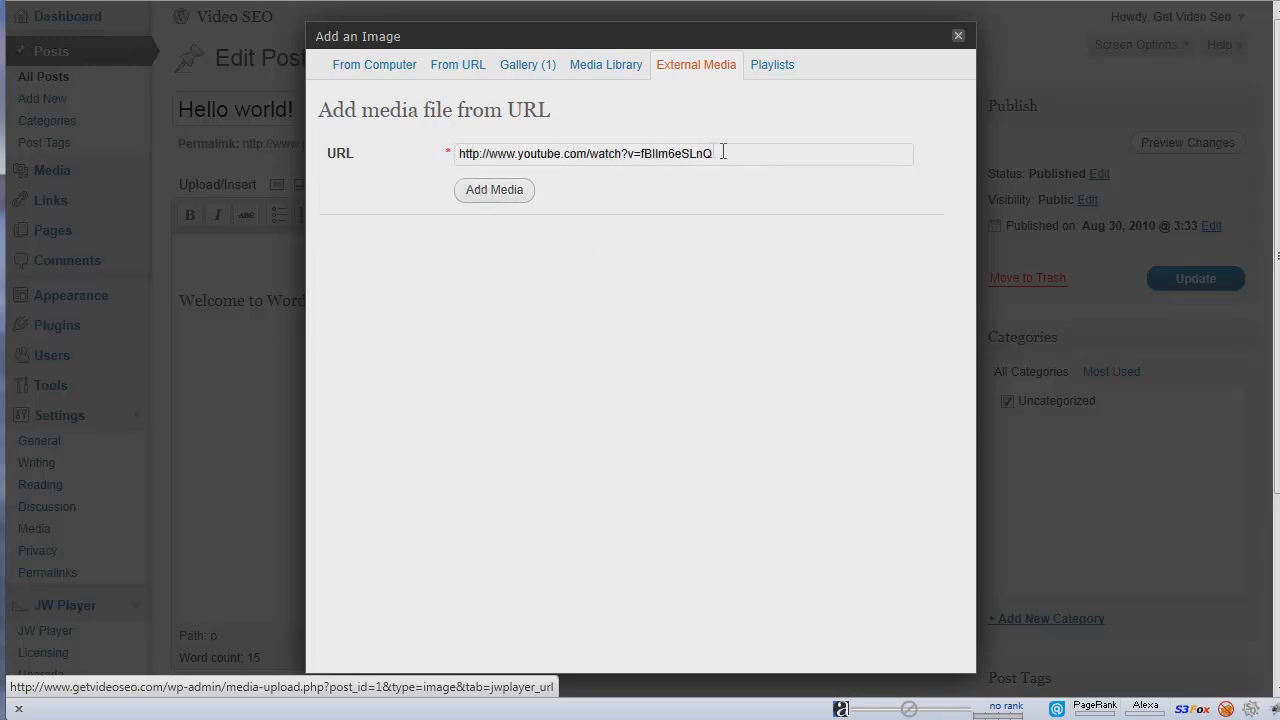
left_click(492, 197)
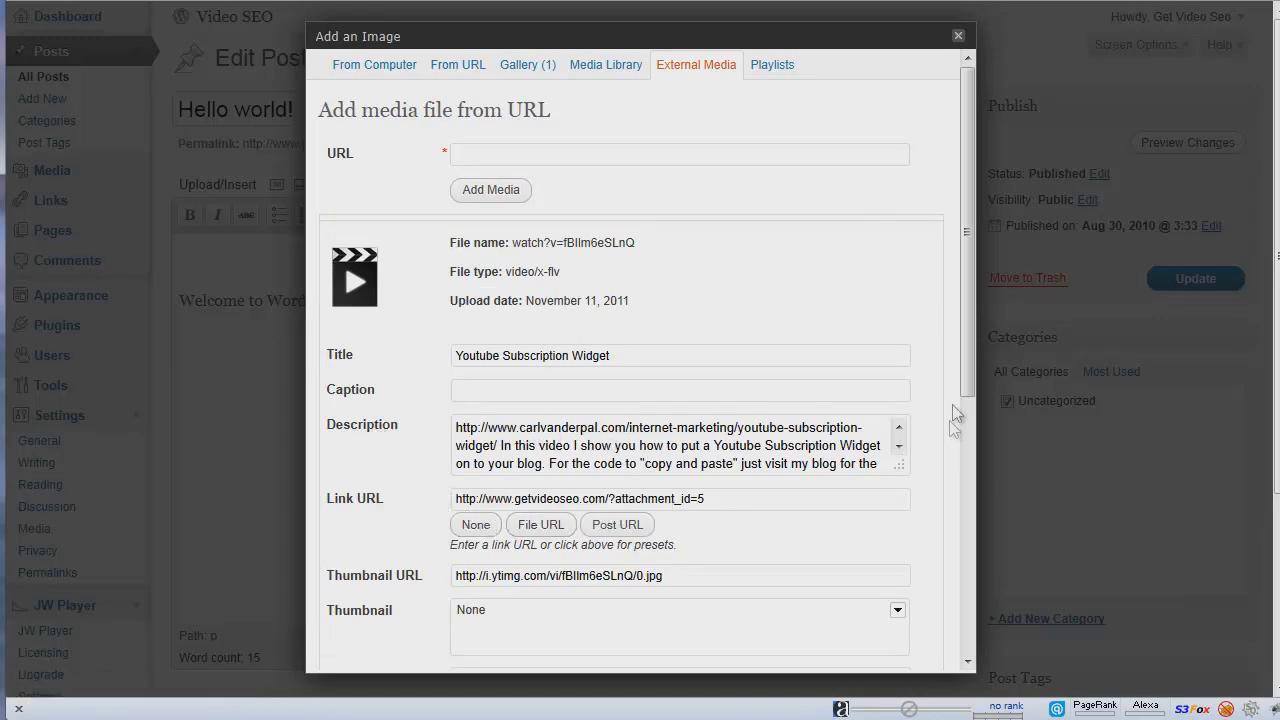
scroll(970, 420, "down", 3)
Step: Set the video's Link URL to None and its thumbnail to youtube_subscription_widget
mouse_move(970, 427)
left_mouse_down()
mouse_move(970, 497)
mouse_move(965, 329)
left_mouse_up()
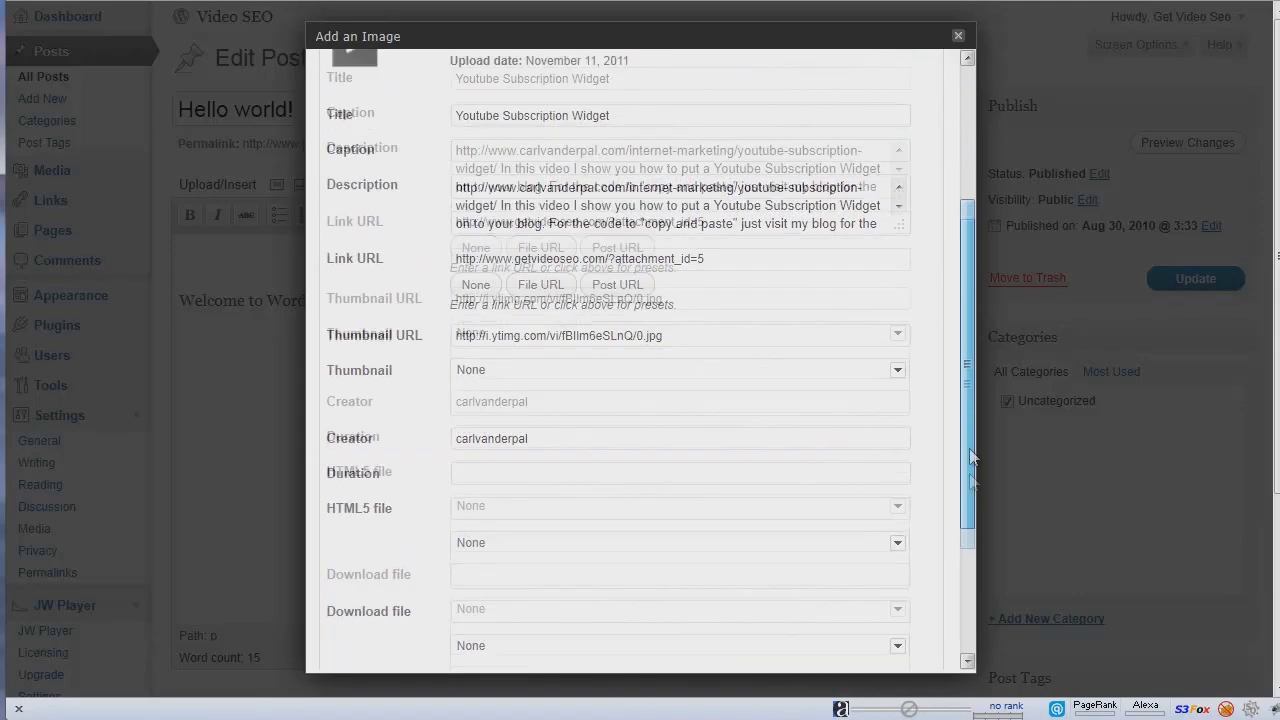
left_click_drag(964, 305, 963, 343)
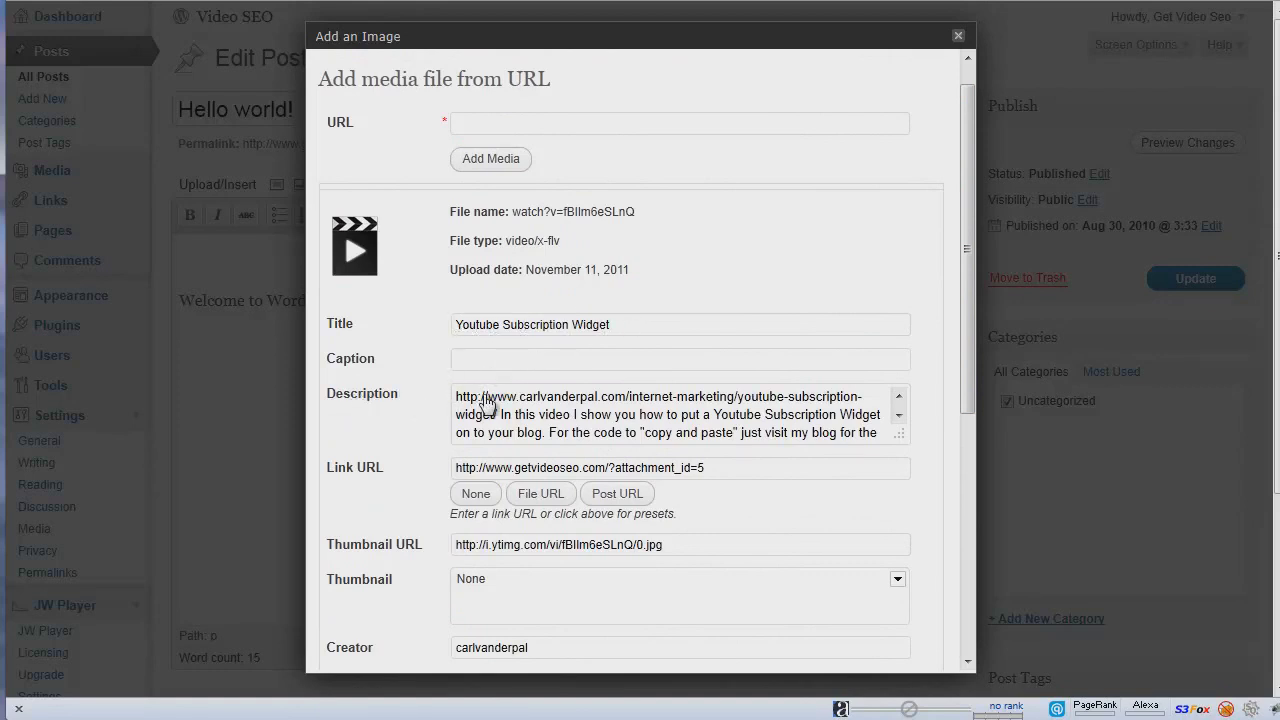
left_click_drag(969, 404, 969, 520)
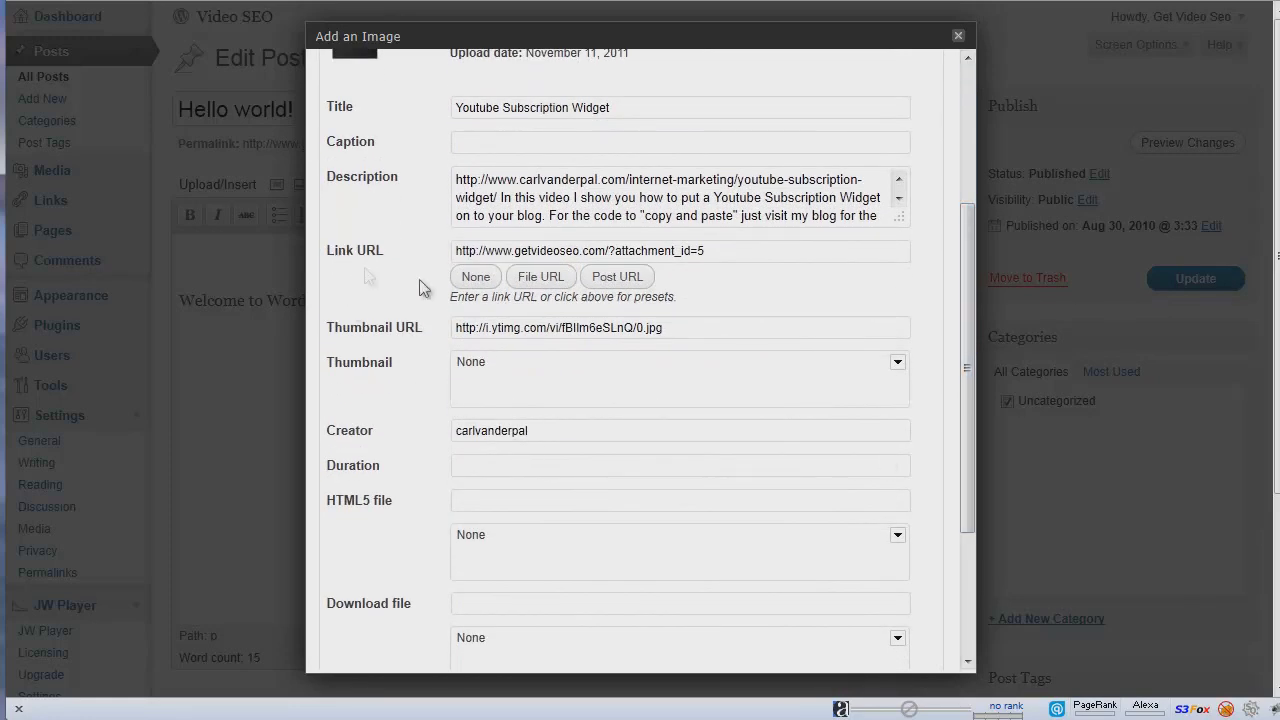
left_click(476, 280)
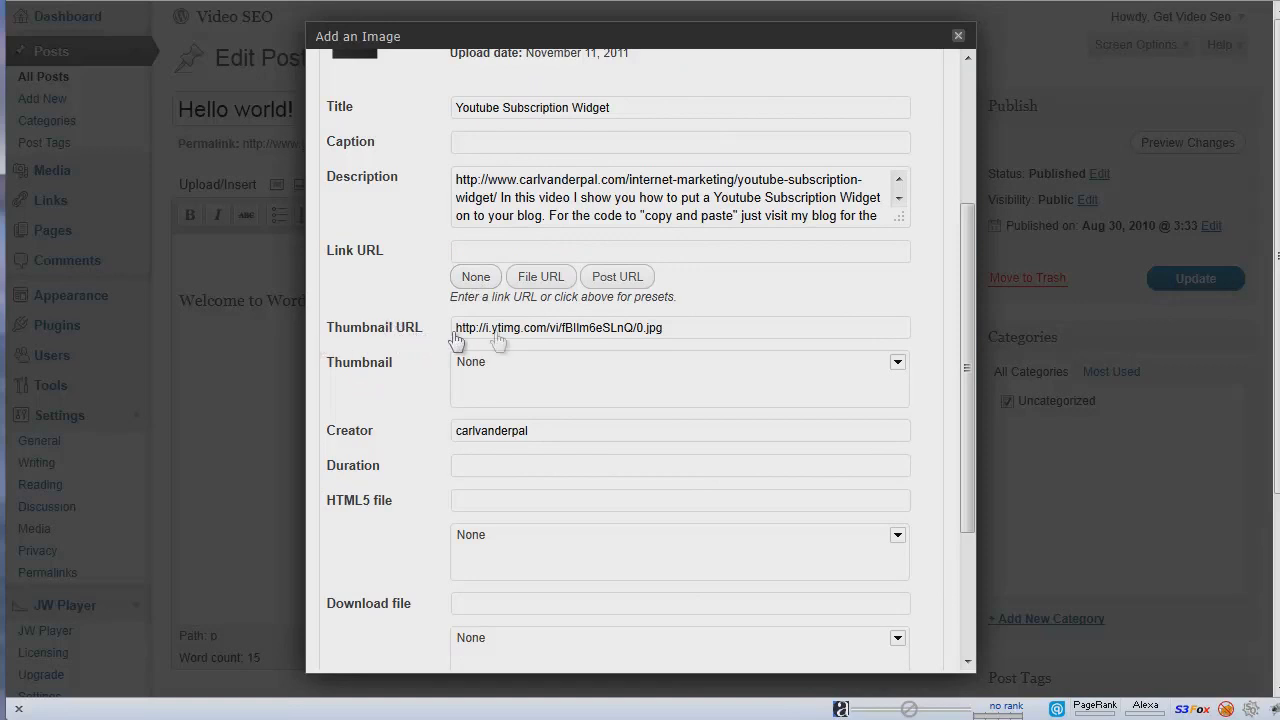
left_click_drag(695, 327, 430, 328)
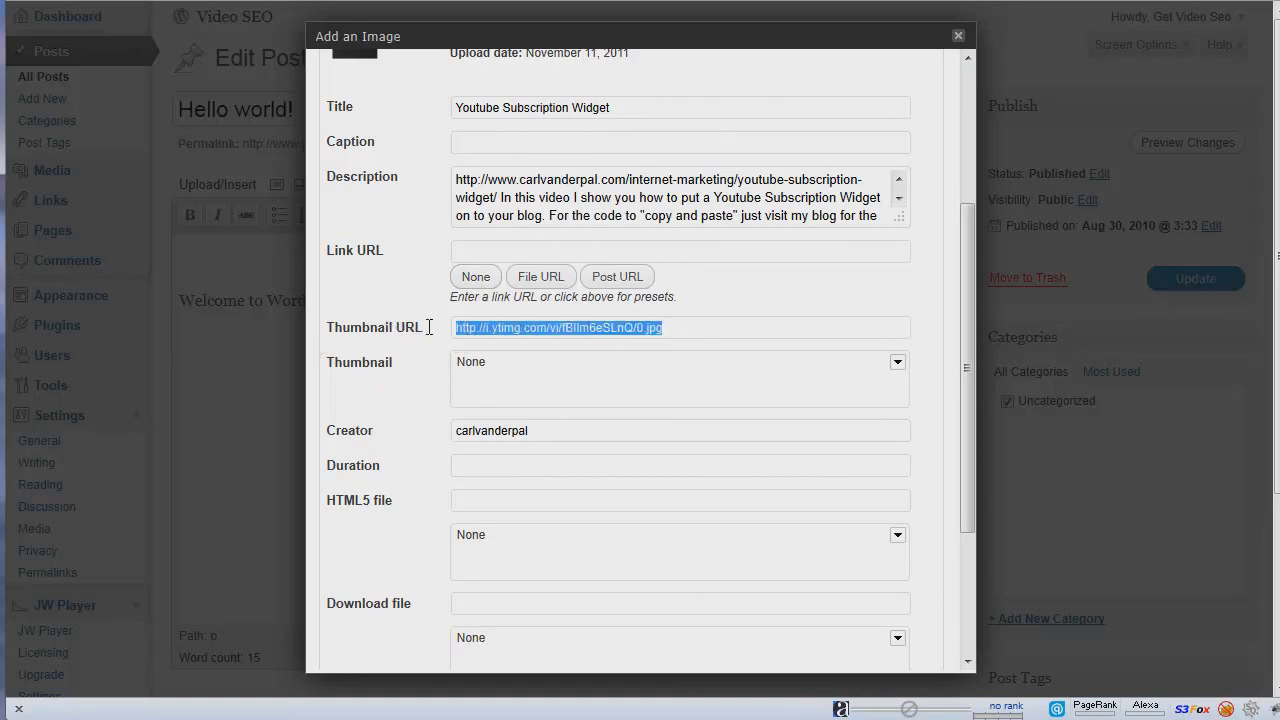
left_click(468, 363)
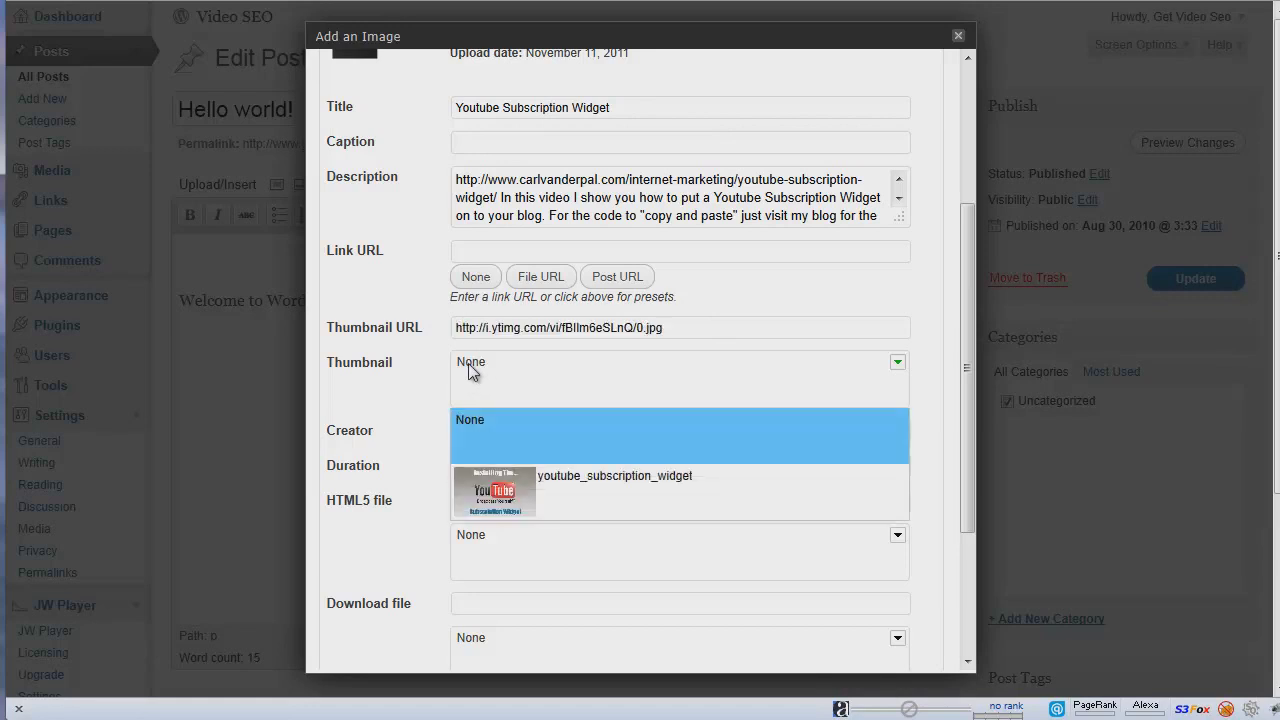
left_click(579, 502)
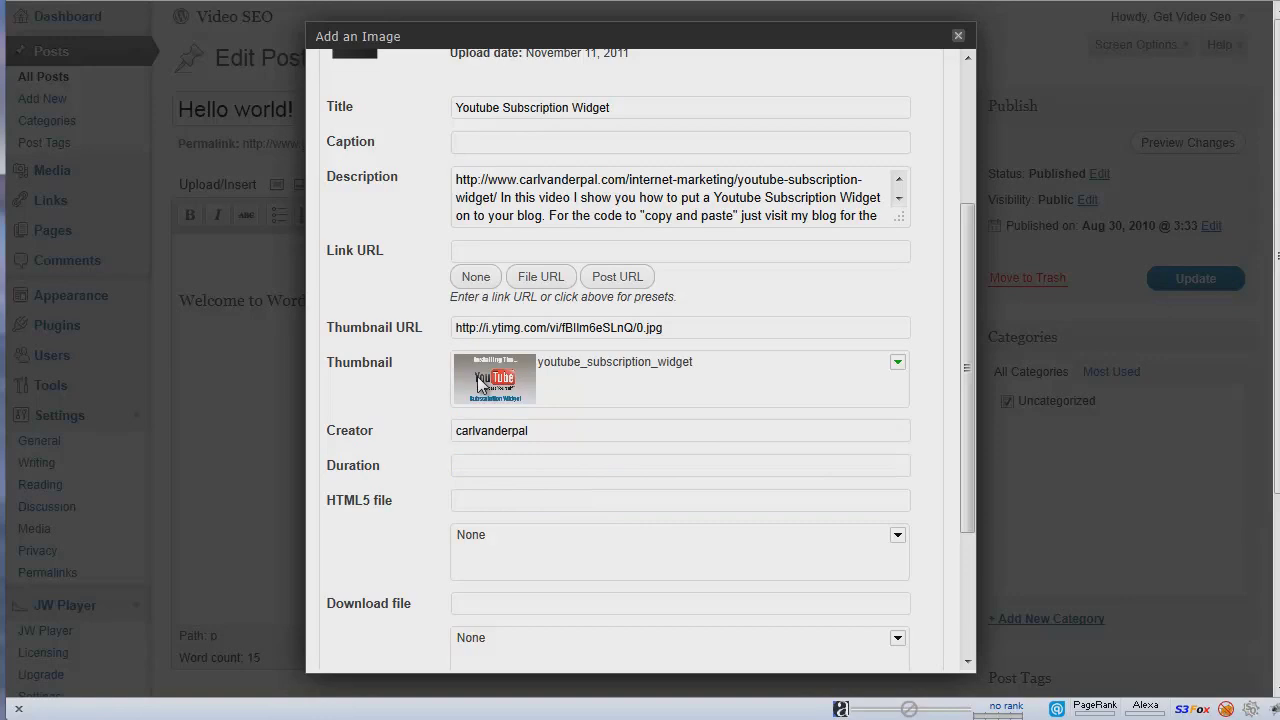
left_click_drag(967, 278, 965, 416)
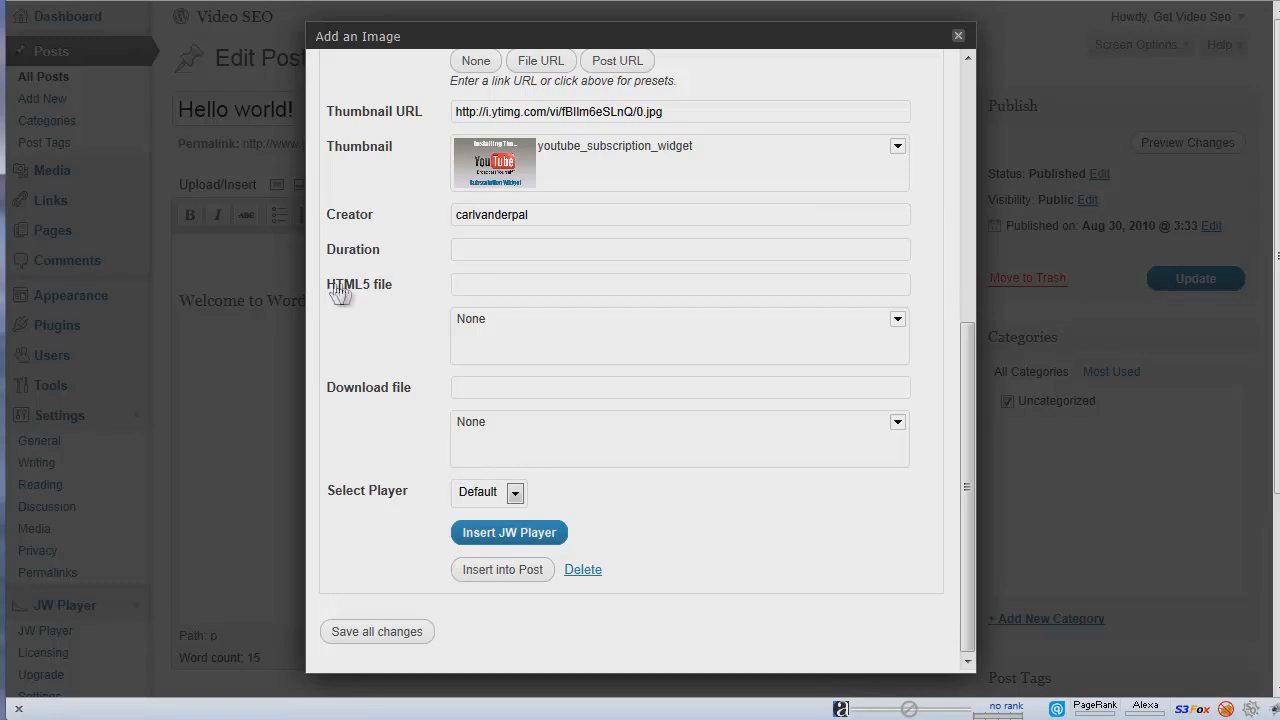
Step: Set the HTML5 file to Youtube Subscription Widget and clear the Thumbnail URL
left_click(476, 286)
left_click(463, 327)
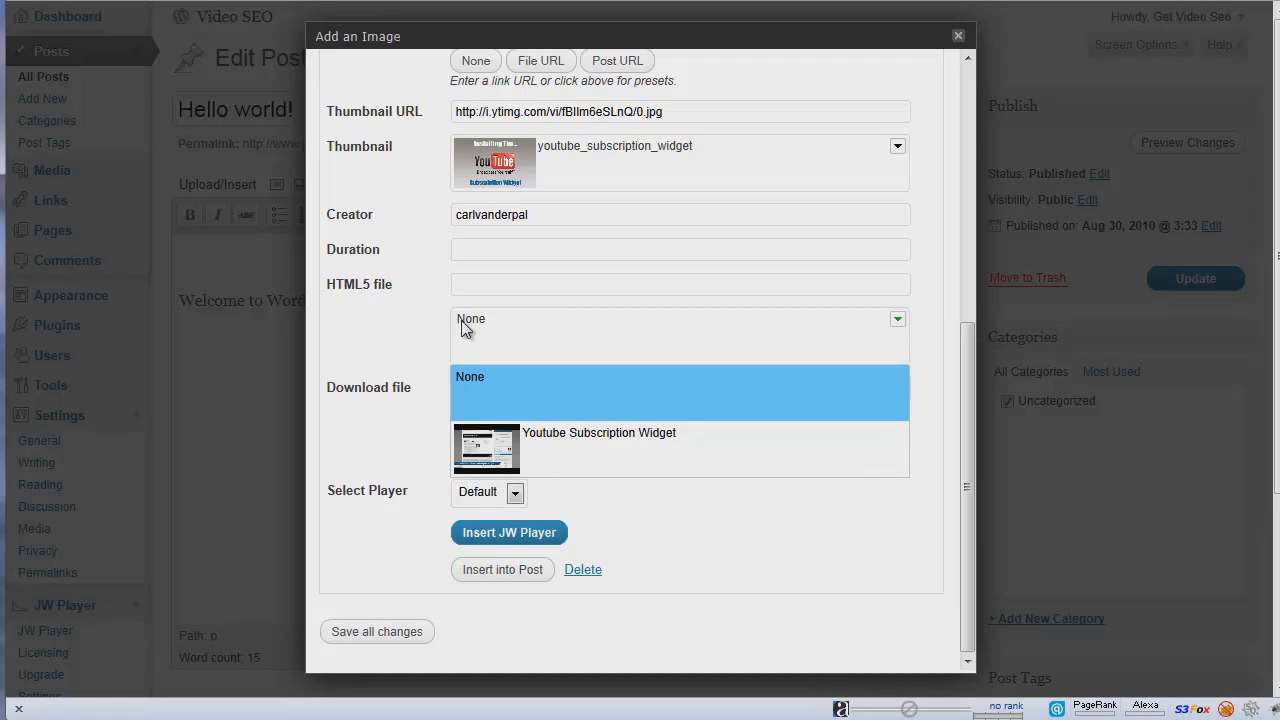
left_click(598, 448)
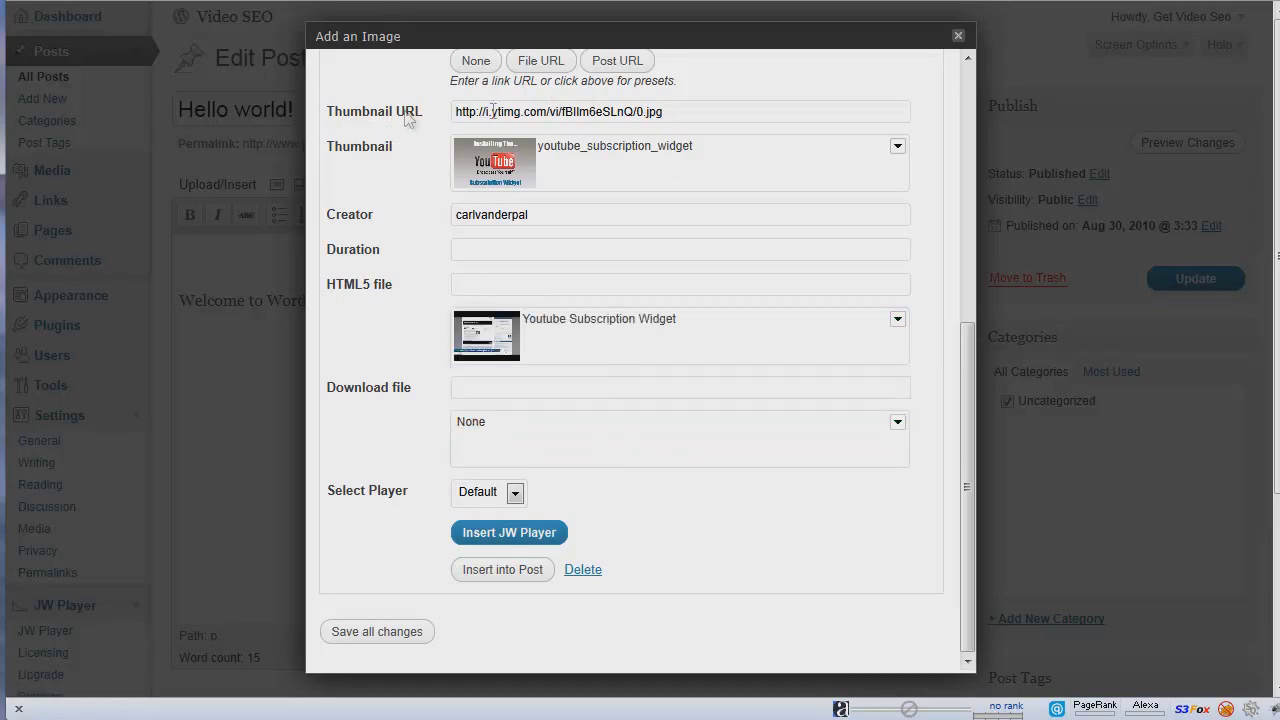
left_click_drag(720, 112, 281, 111)
key("BackSpace")
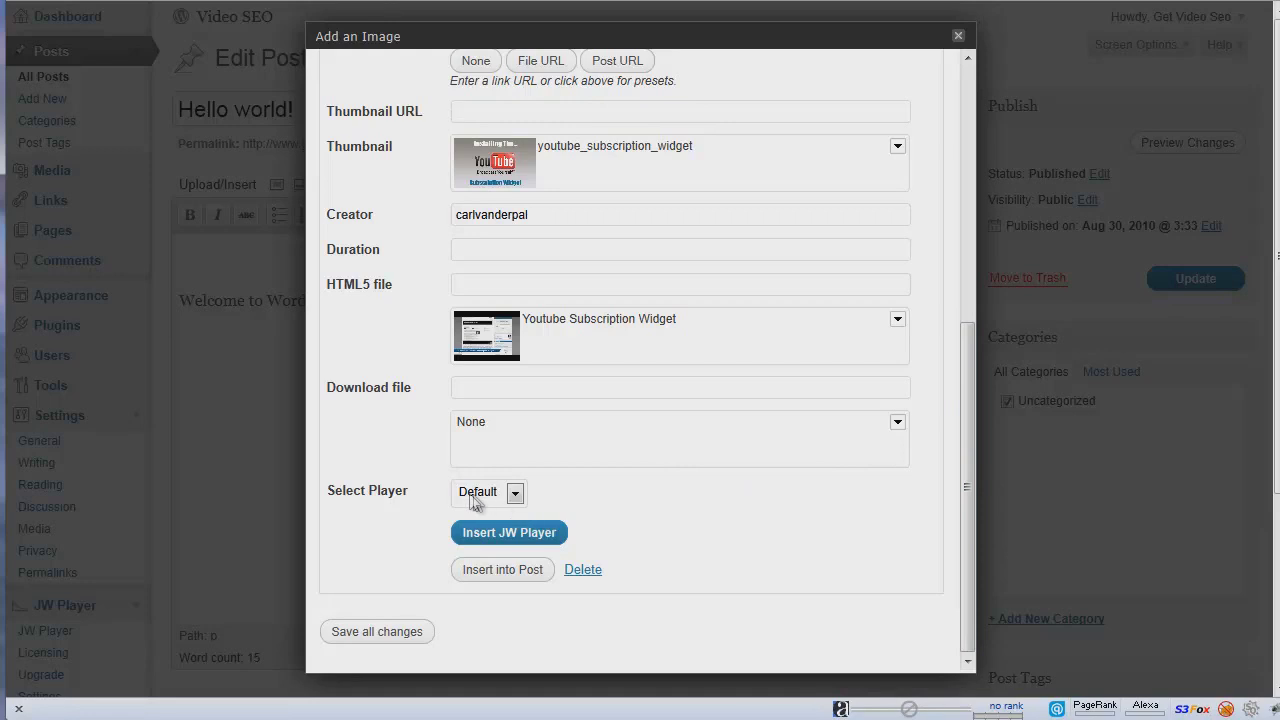
Step: Choose the videoseo player and insert the video into the post as a JW Player shortcode
left_click(515, 493)
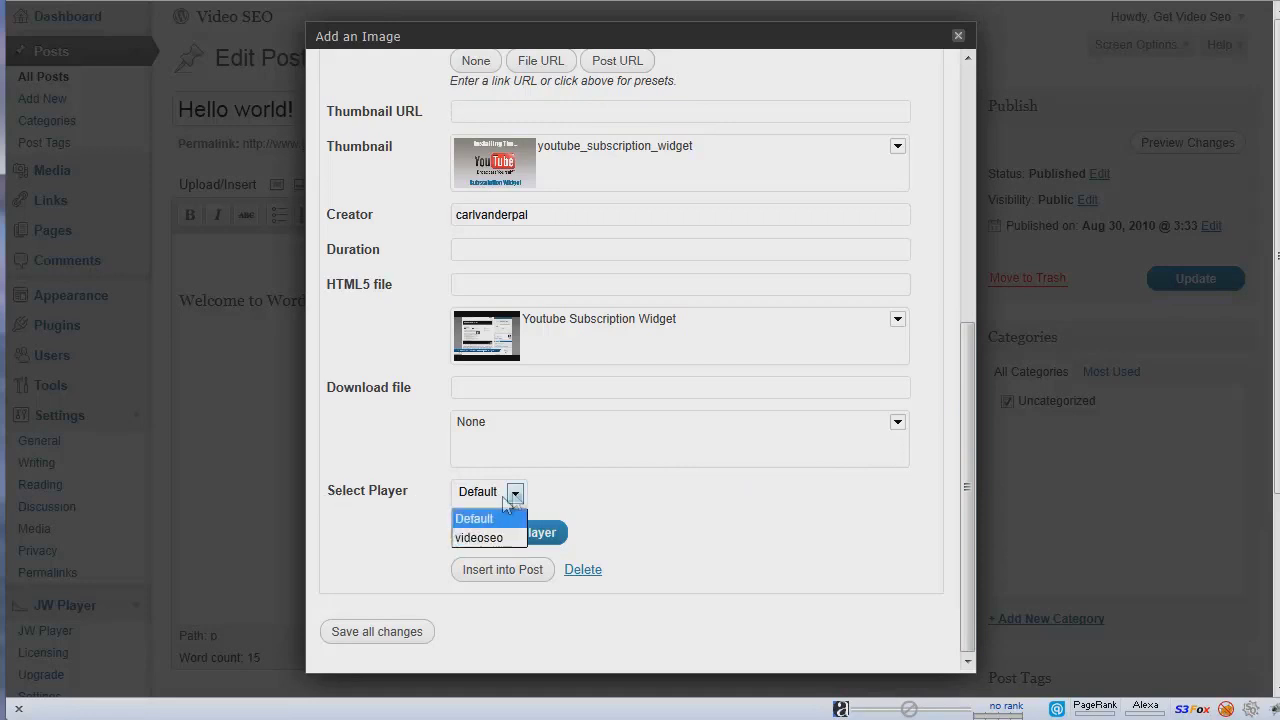
left_click(478, 538)
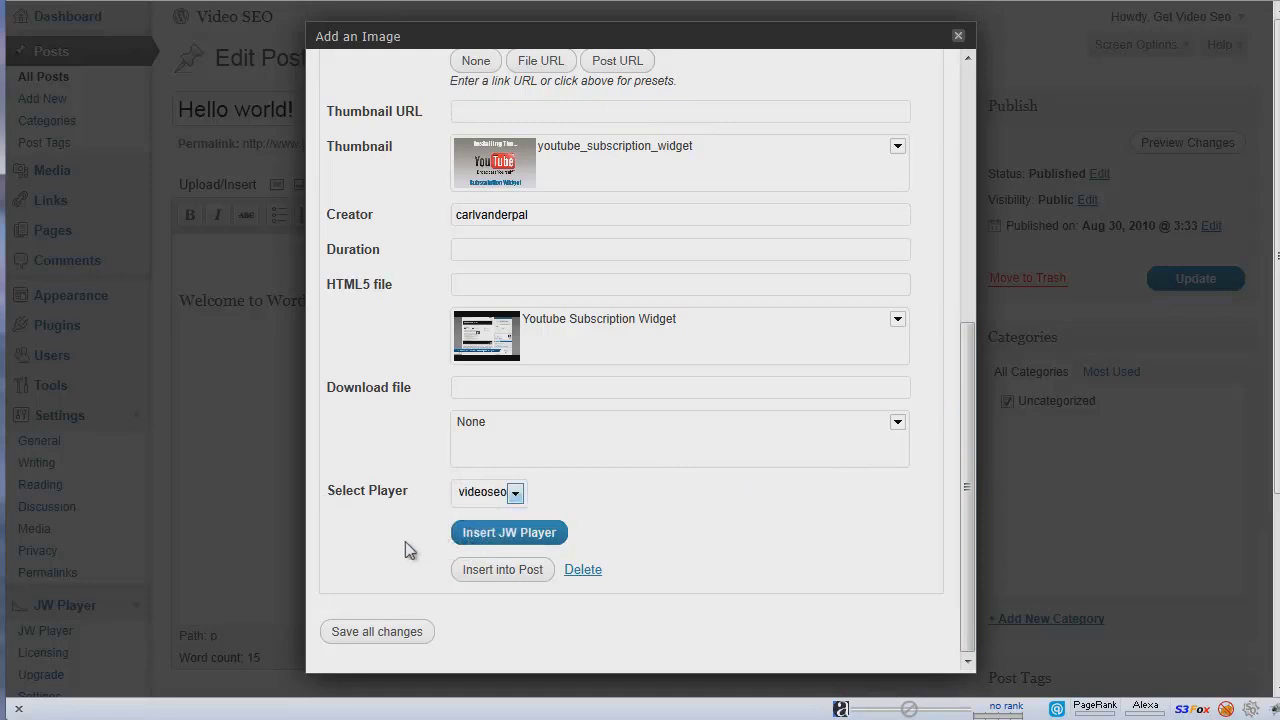
left_click(521, 532)
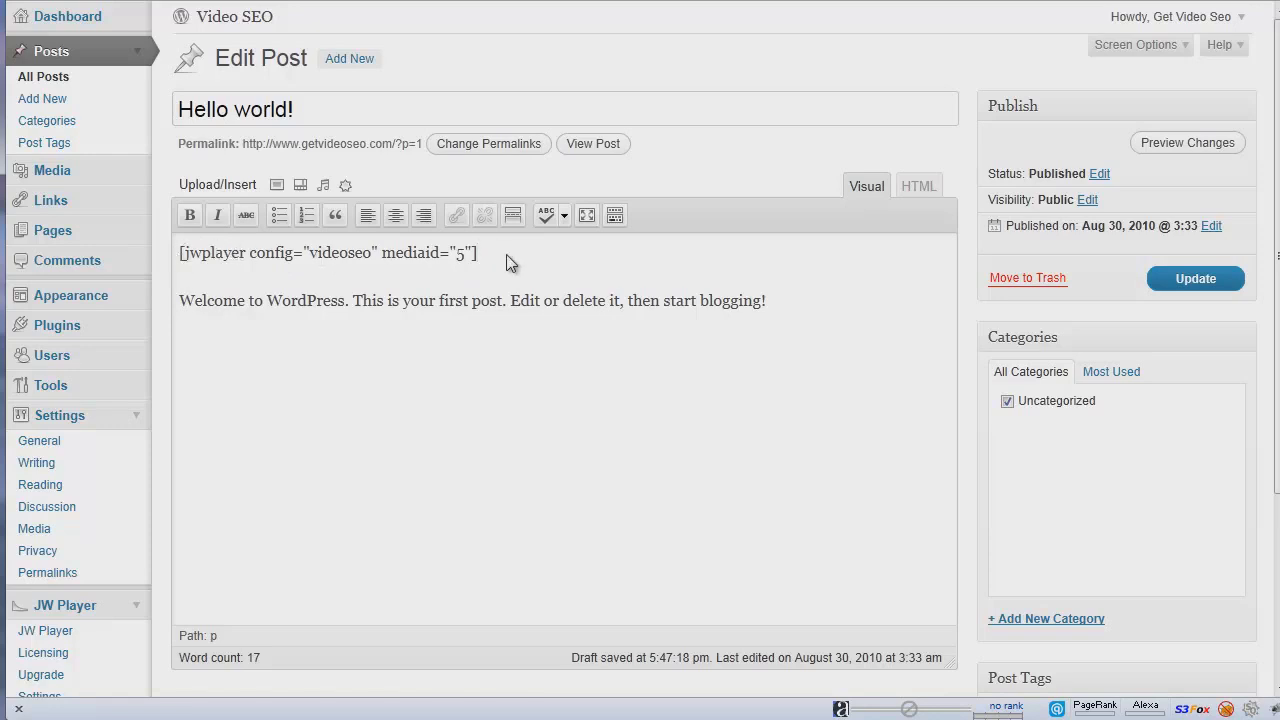
Step: Update the Hello world! post to save the inserted jwplayer shortcode
left_click(1207, 286)
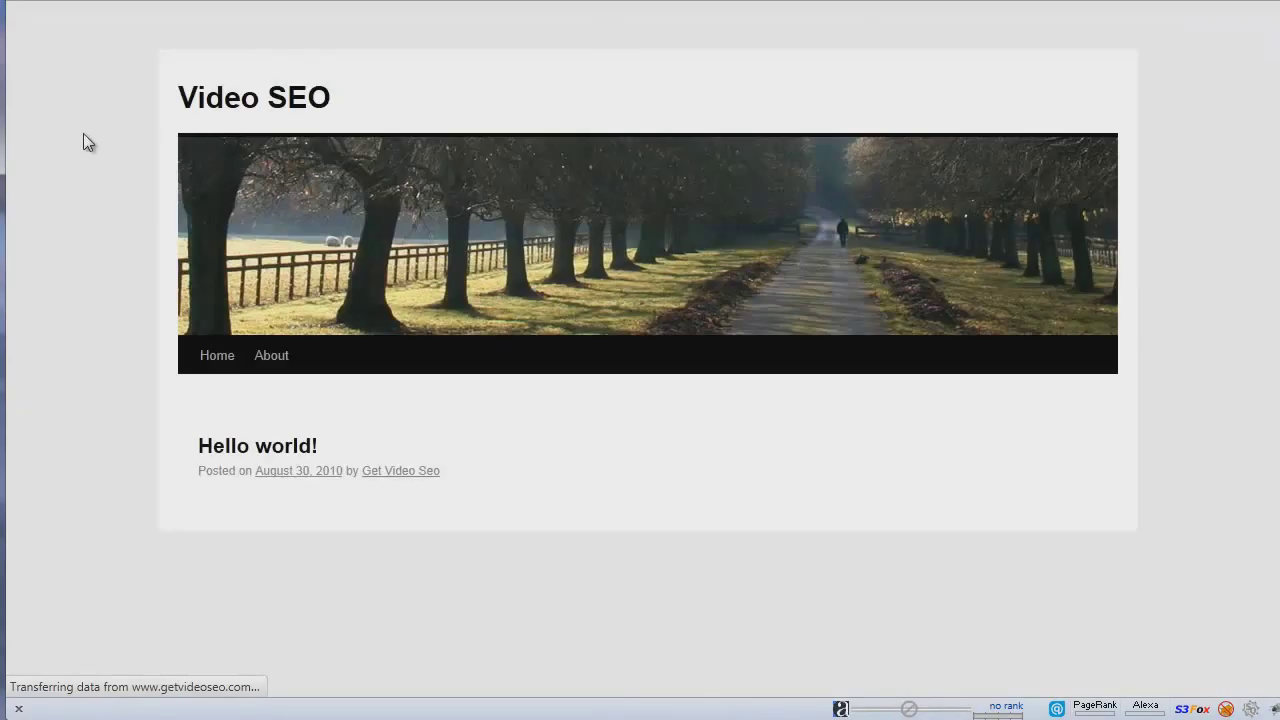
Step: Scroll the post preview down to the embedded JW Player above the text
scroll(640, 400, "down", 5)
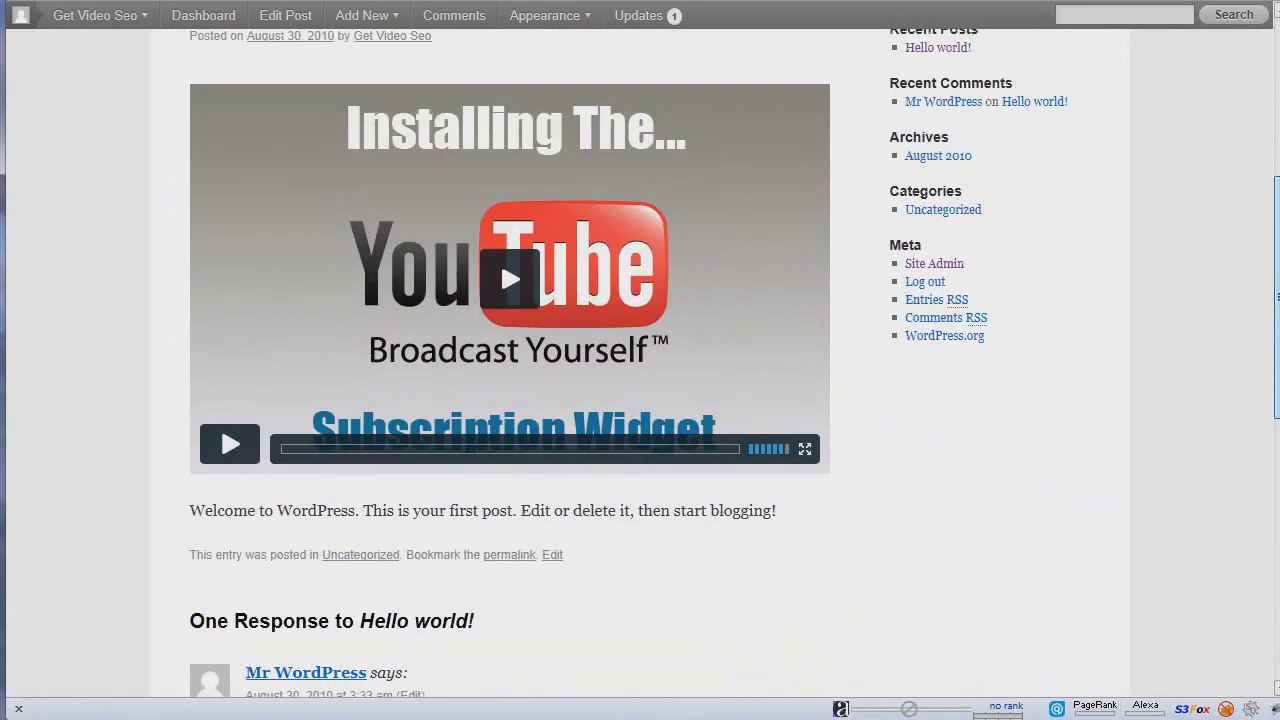